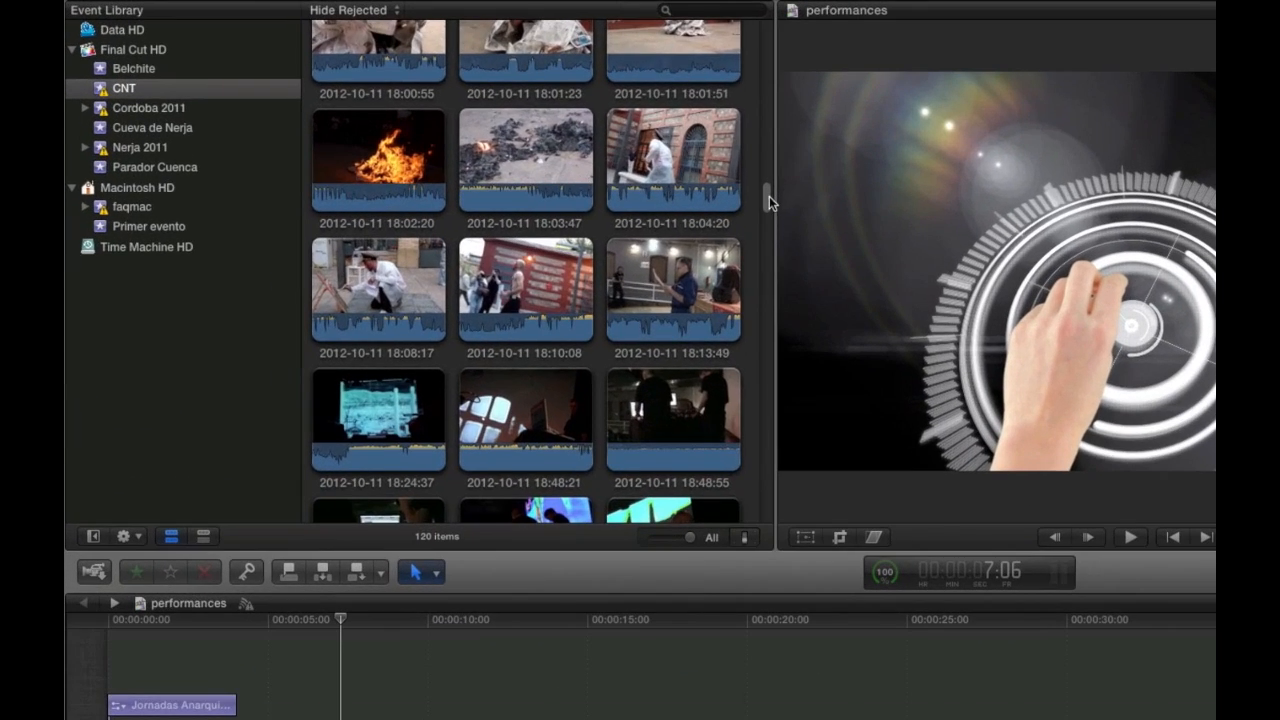
- Select a range of the "01 Hijos del Pueblo Coral" song and try placing it above the performances clip at about 14:01
left_click_drag(514, 125, 515, 174)
left_click_drag(771, 277, 765, 338)
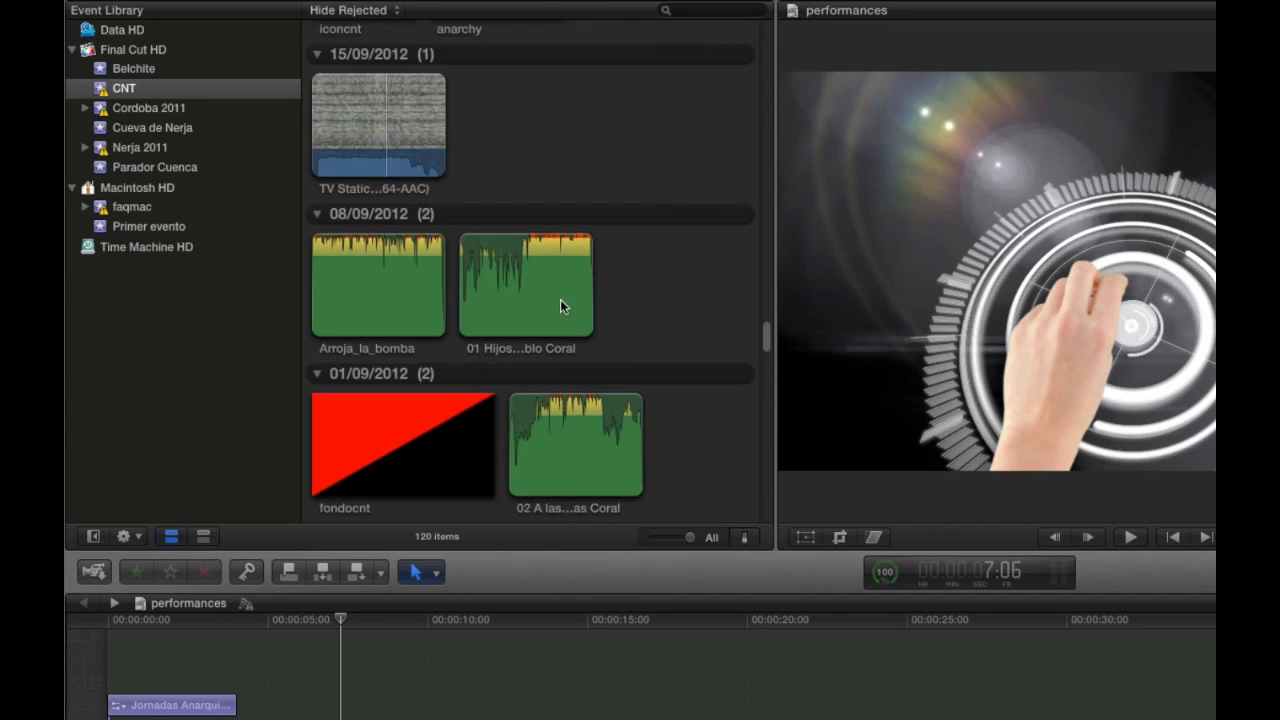
left_click(514, 295)
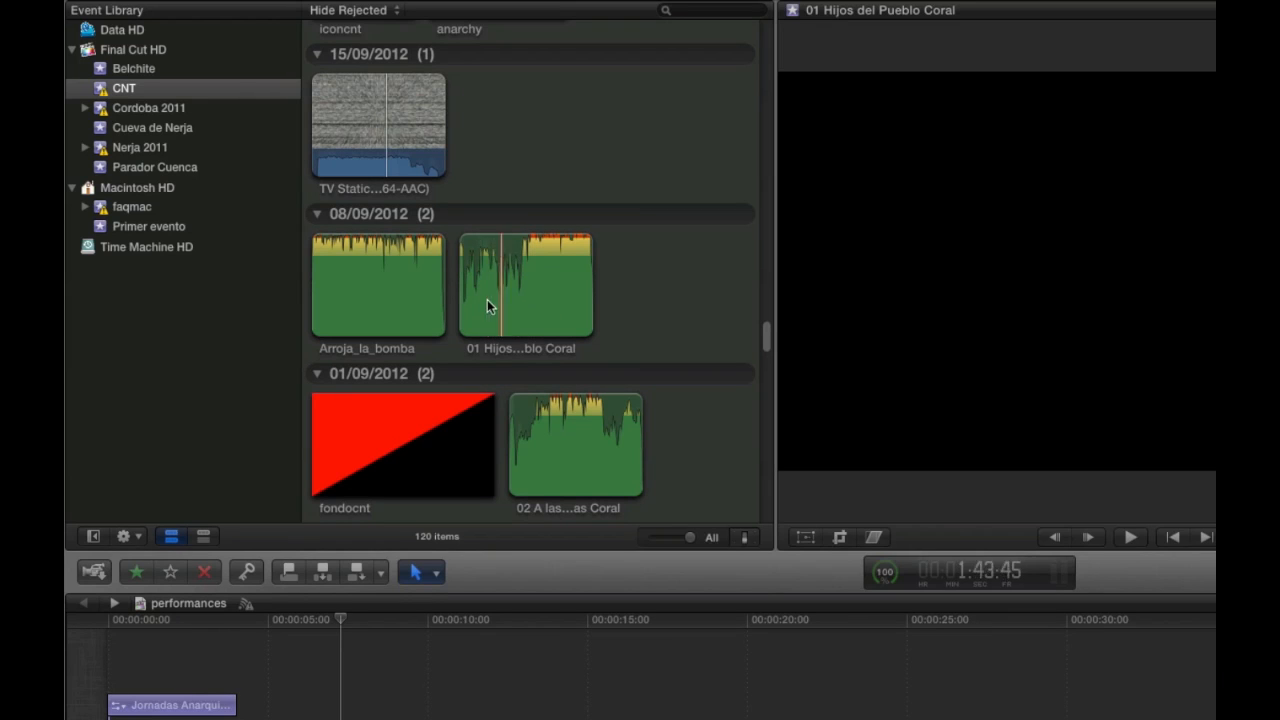
left_click_drag(473, 301, 575, 312)
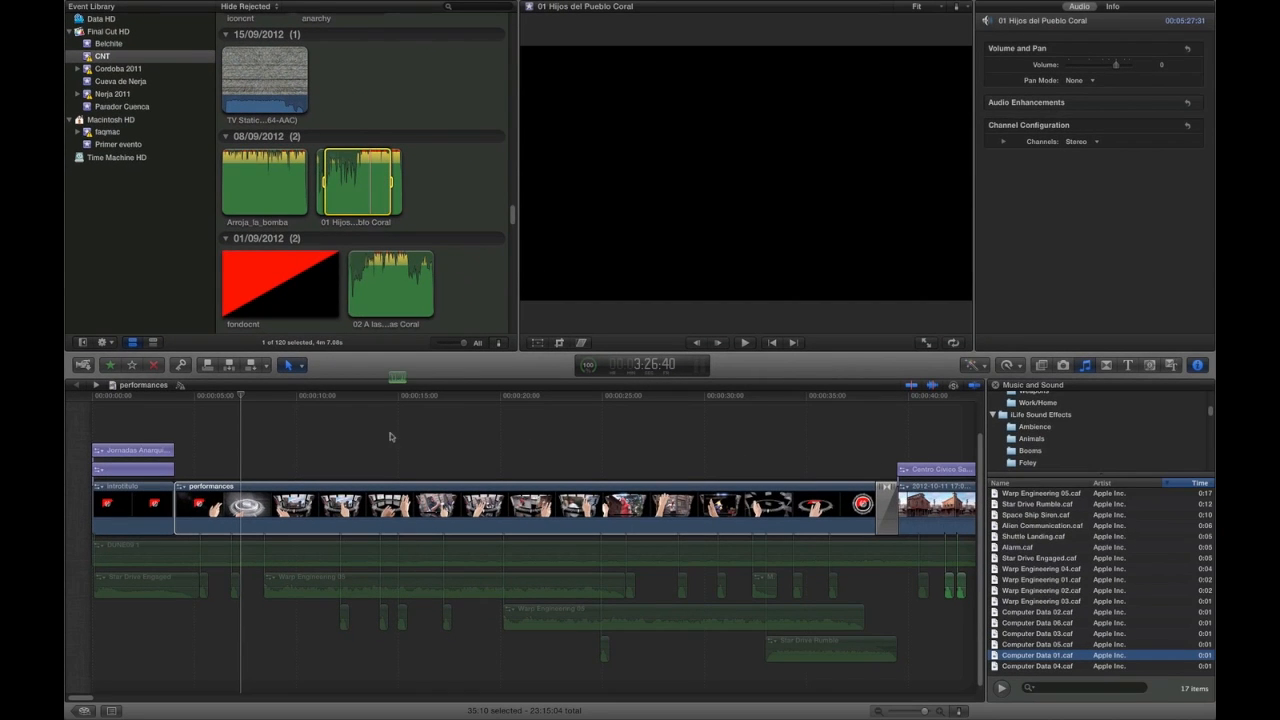
left_click_drag(390, 440, 384, 458)
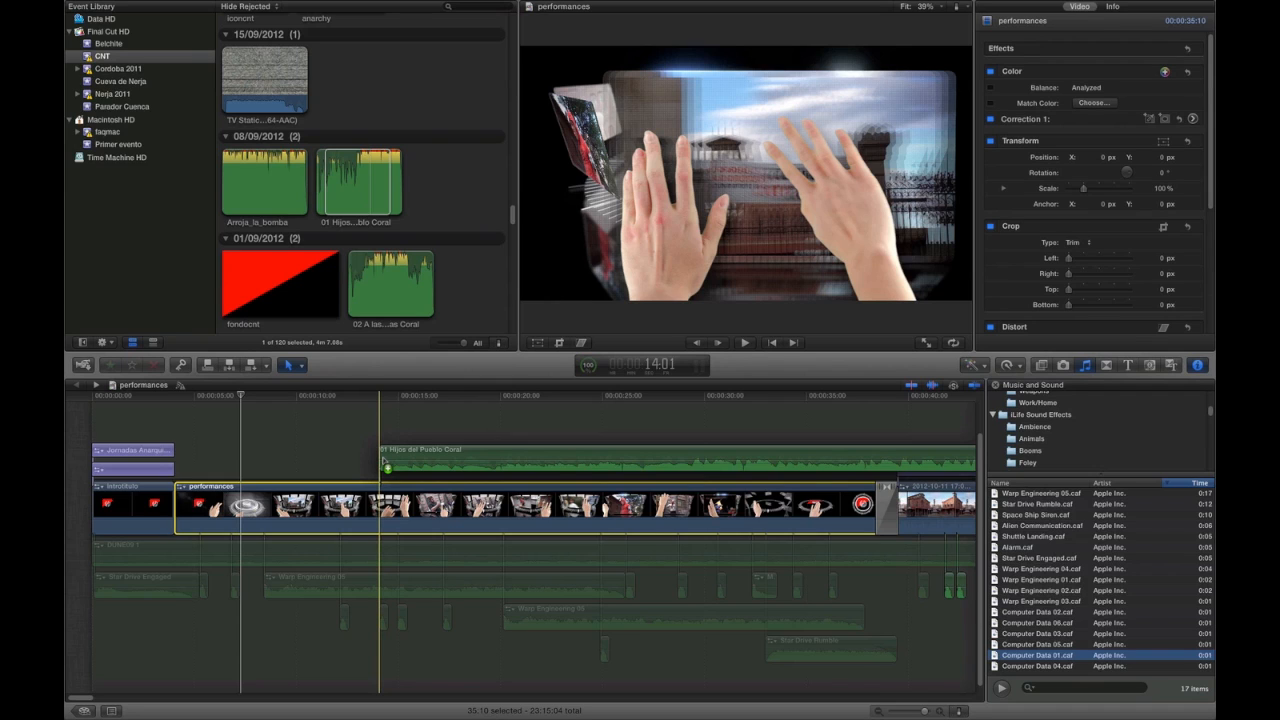
left_click_drag(383, 458, 383, 457)
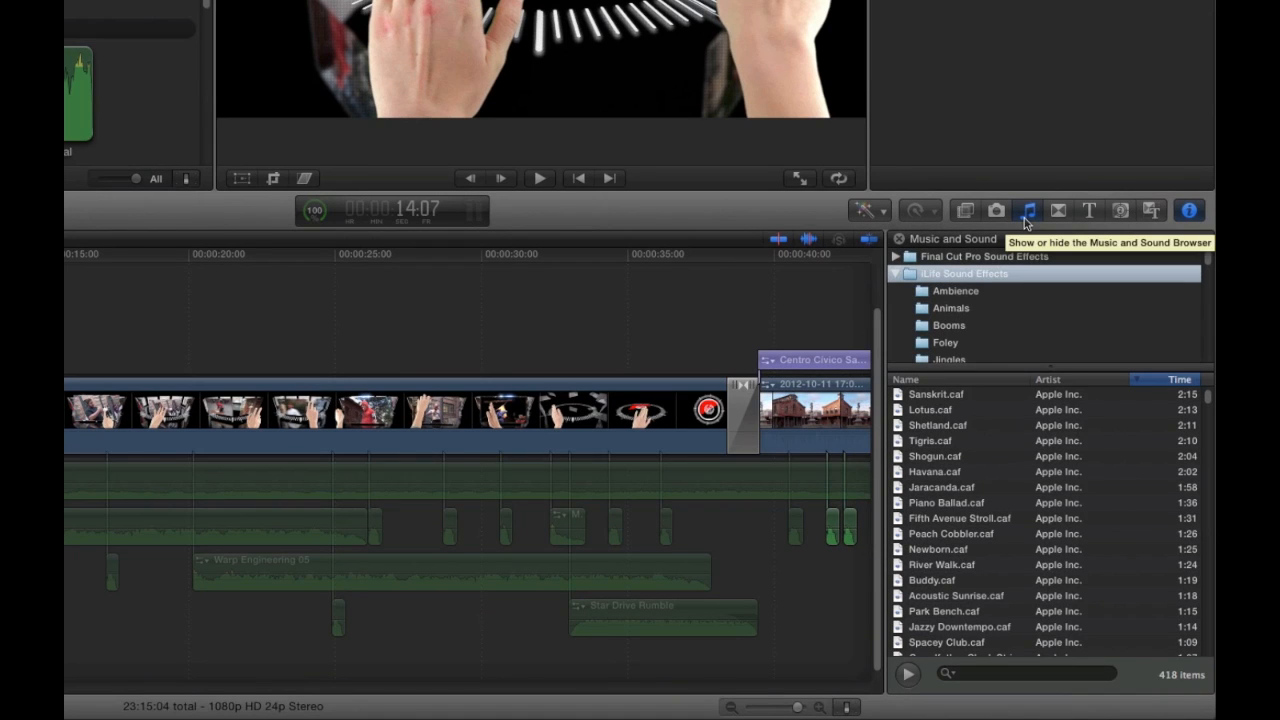
- Collapse the iLife Sound Effects folder and look through the GarageBand and iTunes music sources and playlists
left_click(895, 274)
scroll(1103, 328, "down", 1)
scroll(1103, 331, "down", 3)
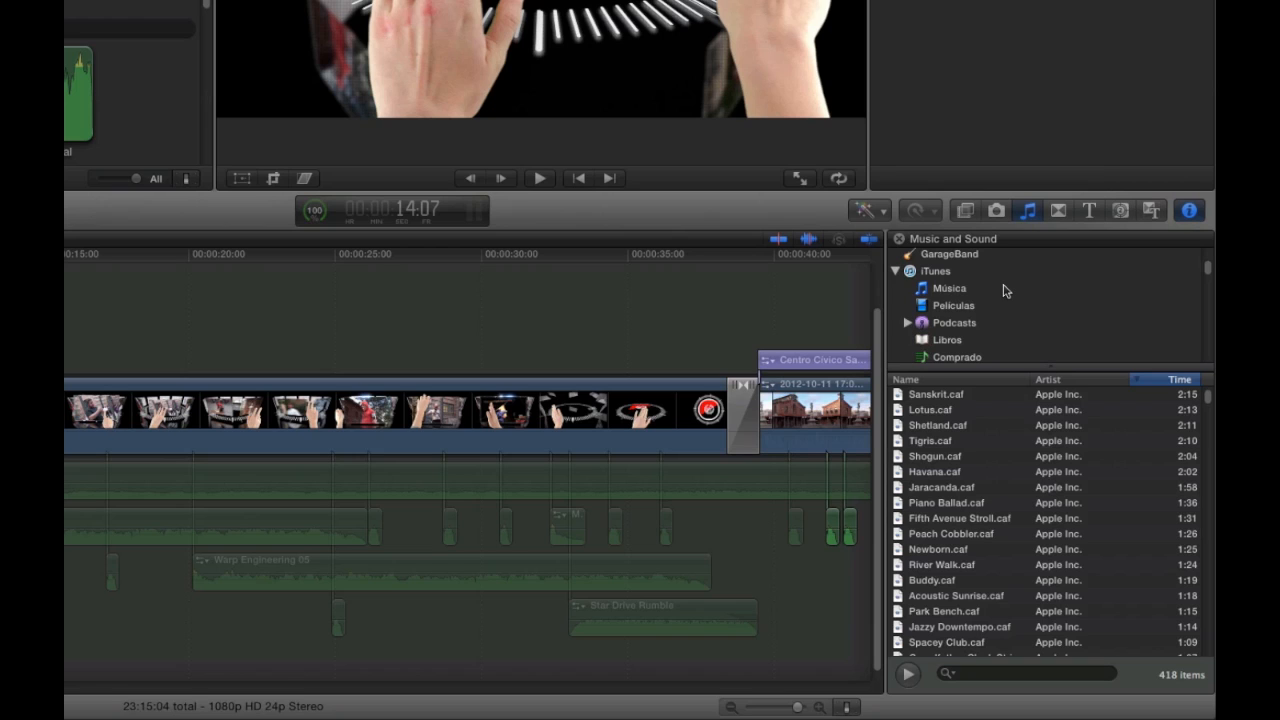
scroll(1005, 290, "down", 15)
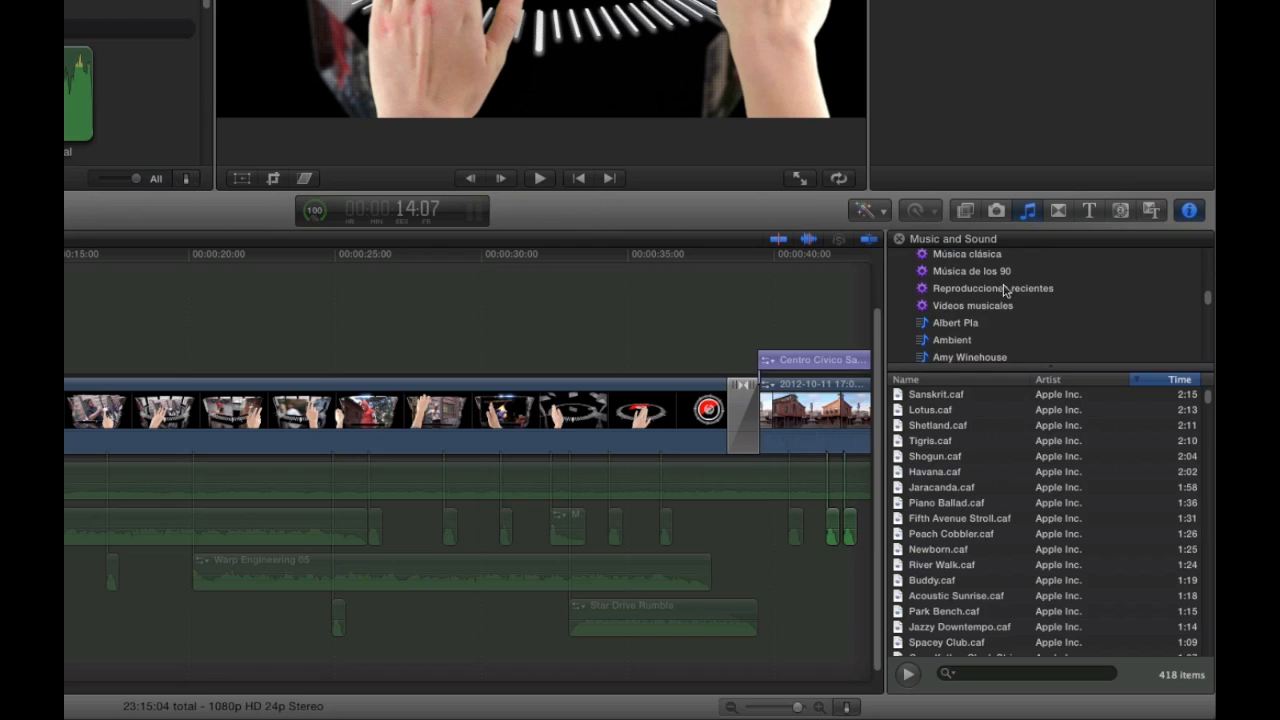
scroll(1008, 292, "up", 10)
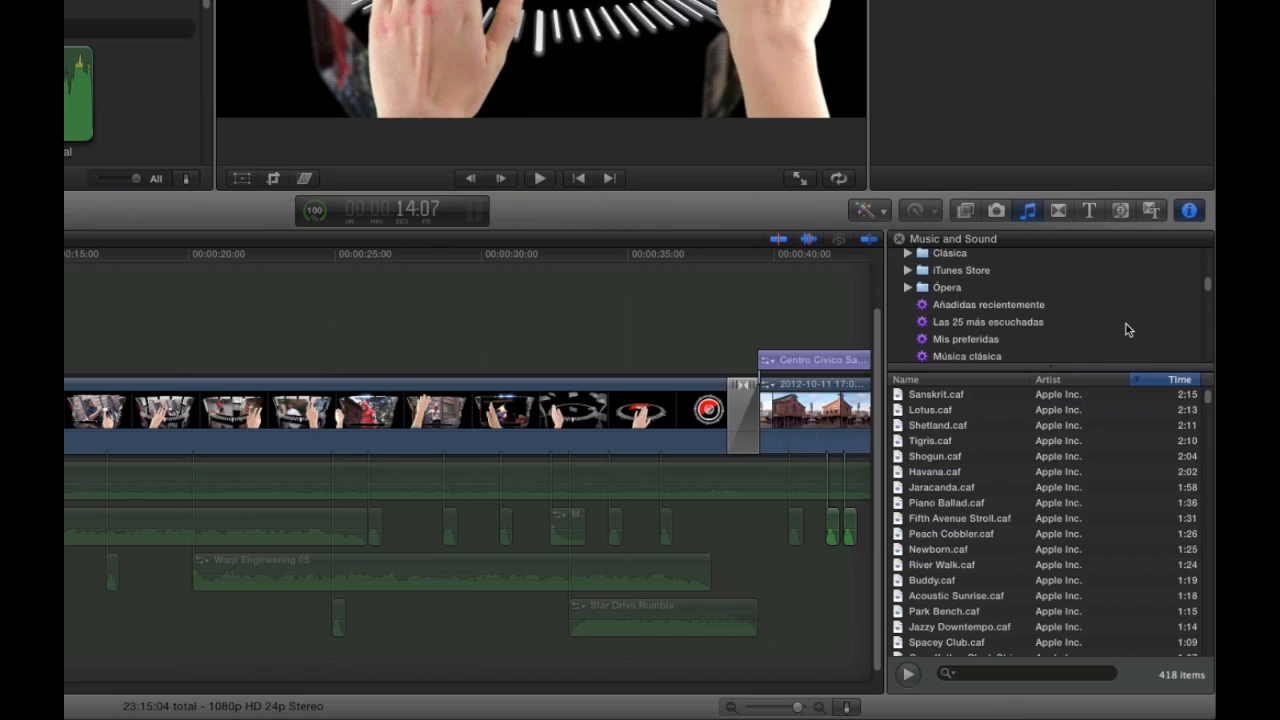
scroll(1126, 324, "up", 2)
scroll(1126, 324, "up", 4)
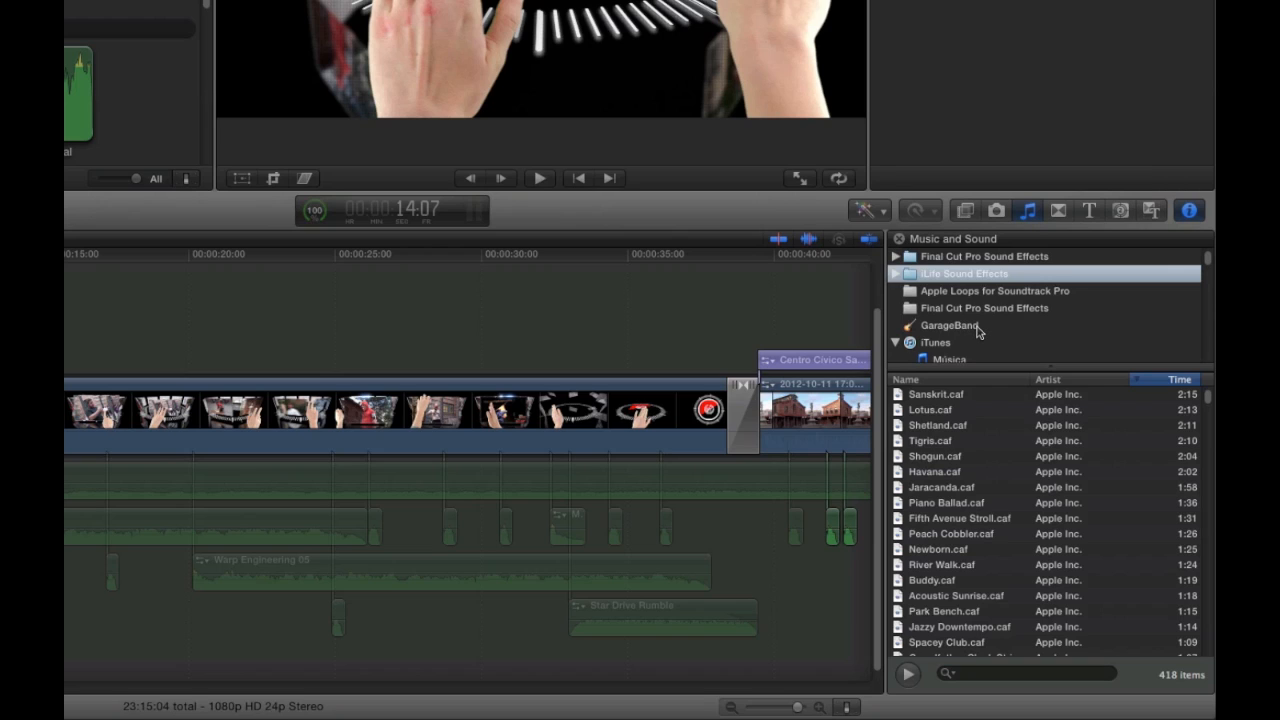
- Open the People category of the iLife Sound Effects and listen to the Cheering Crowd Studio sound
left_click(896, 274)
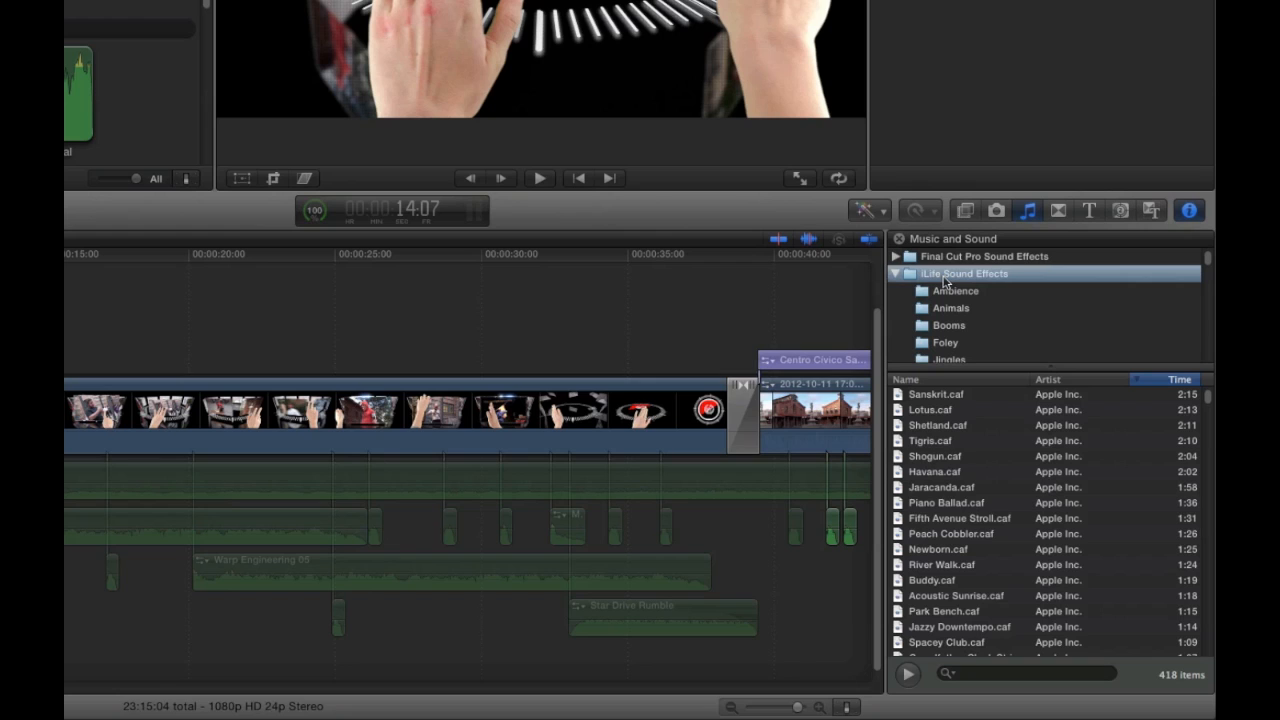
scroll(977, 323, "down", 2)
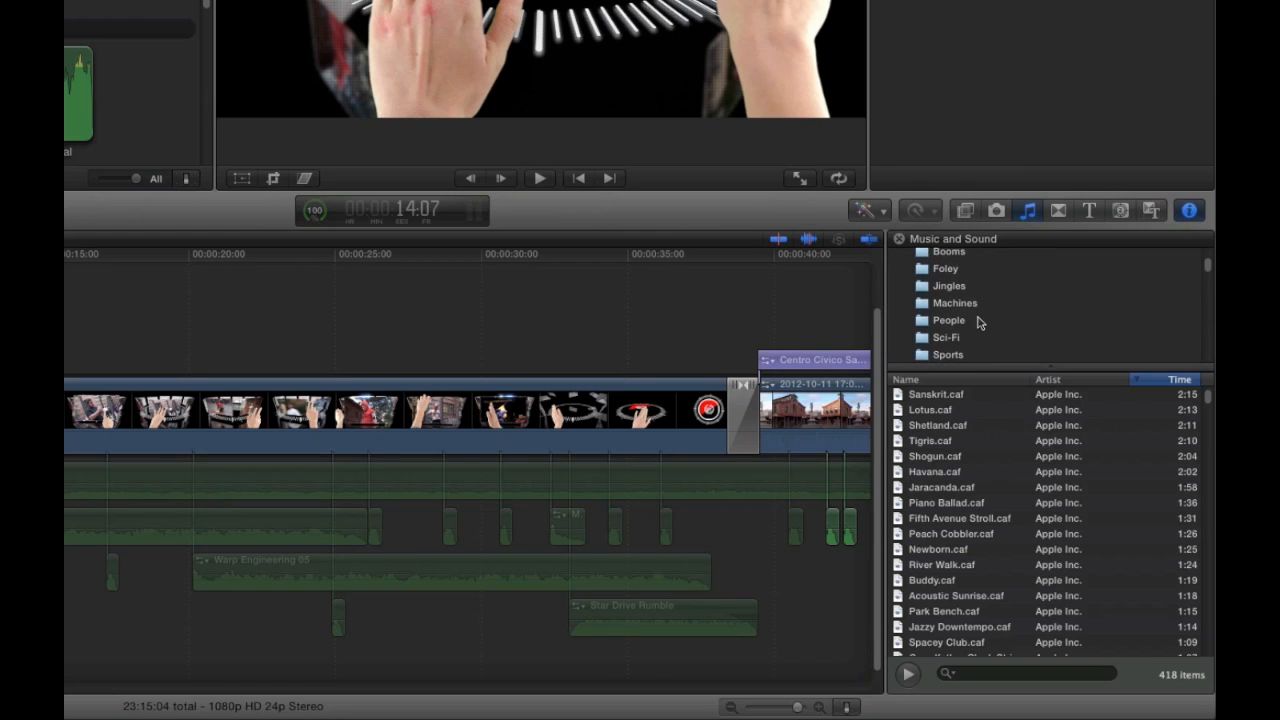
left_click(967, 311)
left_click(956, 321)
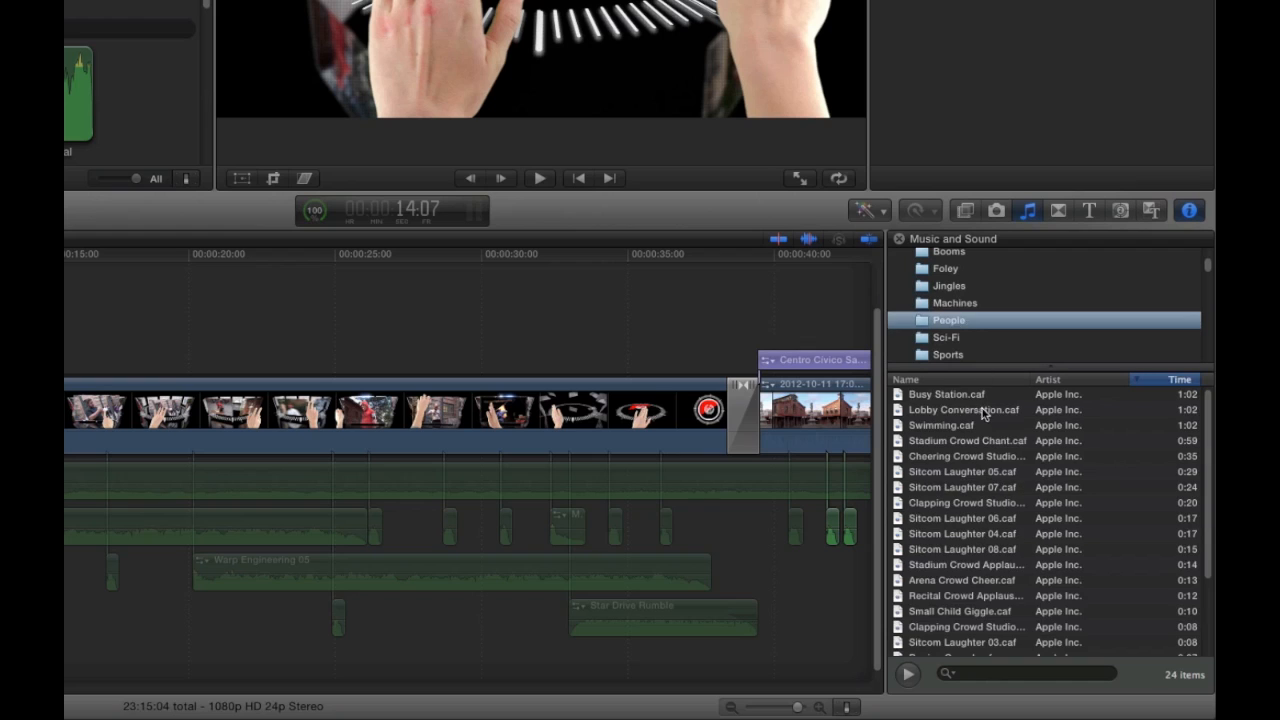
double_click(953, 414)
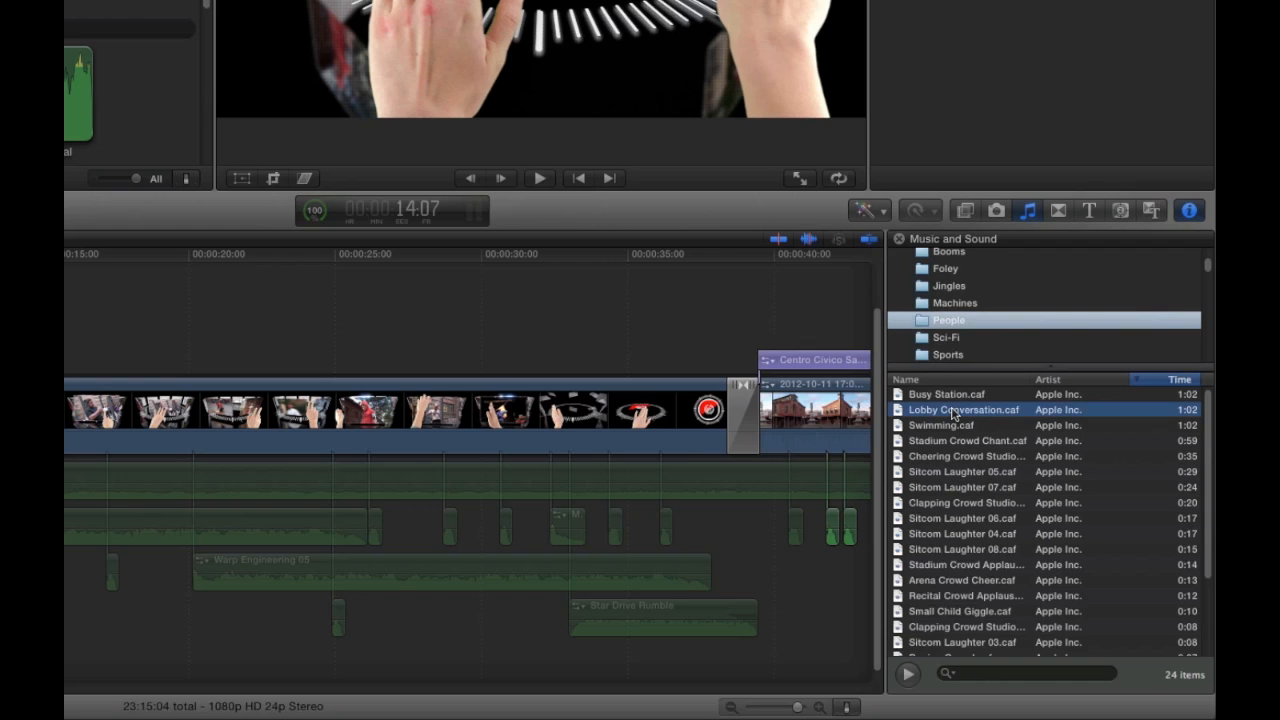
left_click(937, 459)
double_click(937, 459)
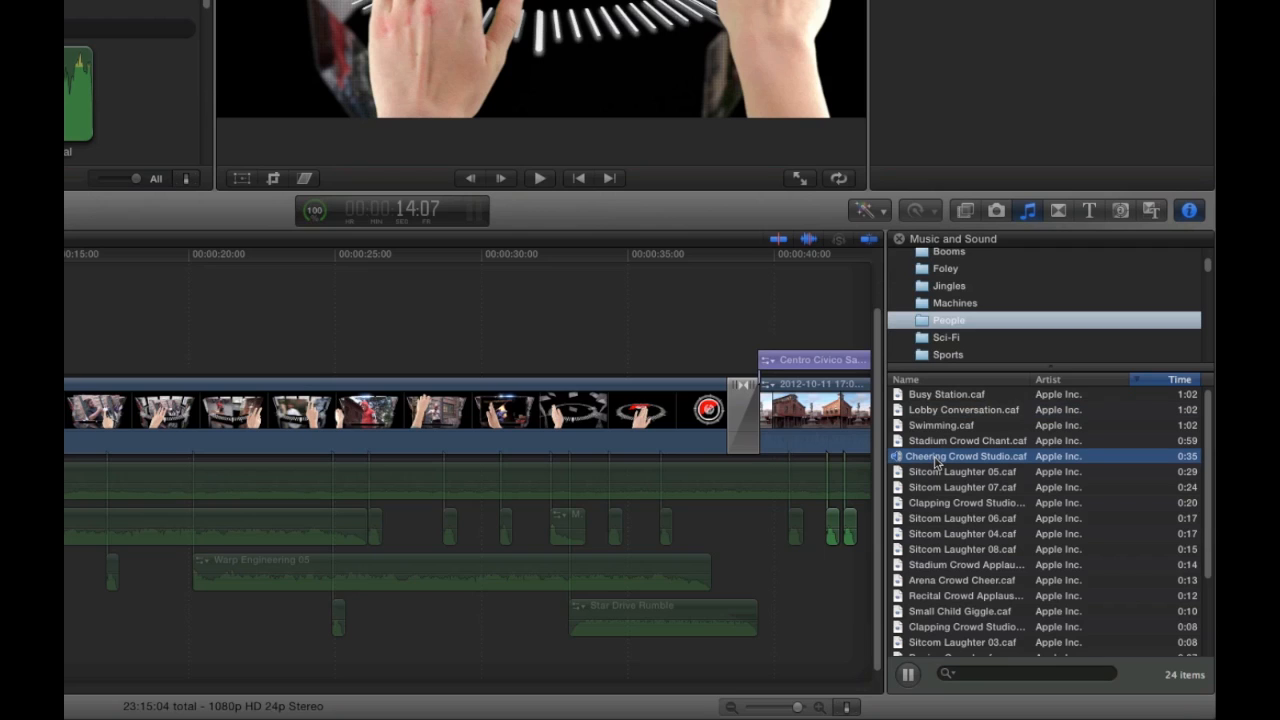
left_click(908, 675)
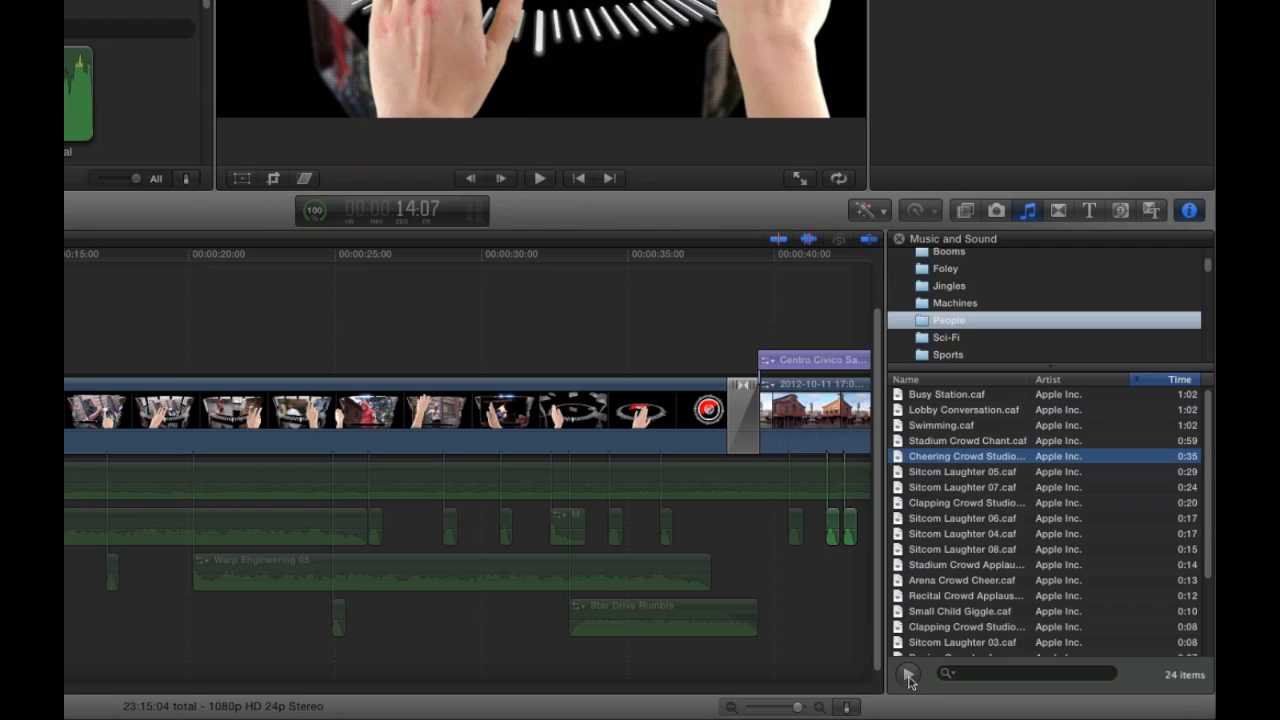
- Connect the Cheering Crowd Studio sound above the performances clip at about 27 seconds and delete it from the timeline again
left_click_drag(916, 460, 404, 360)
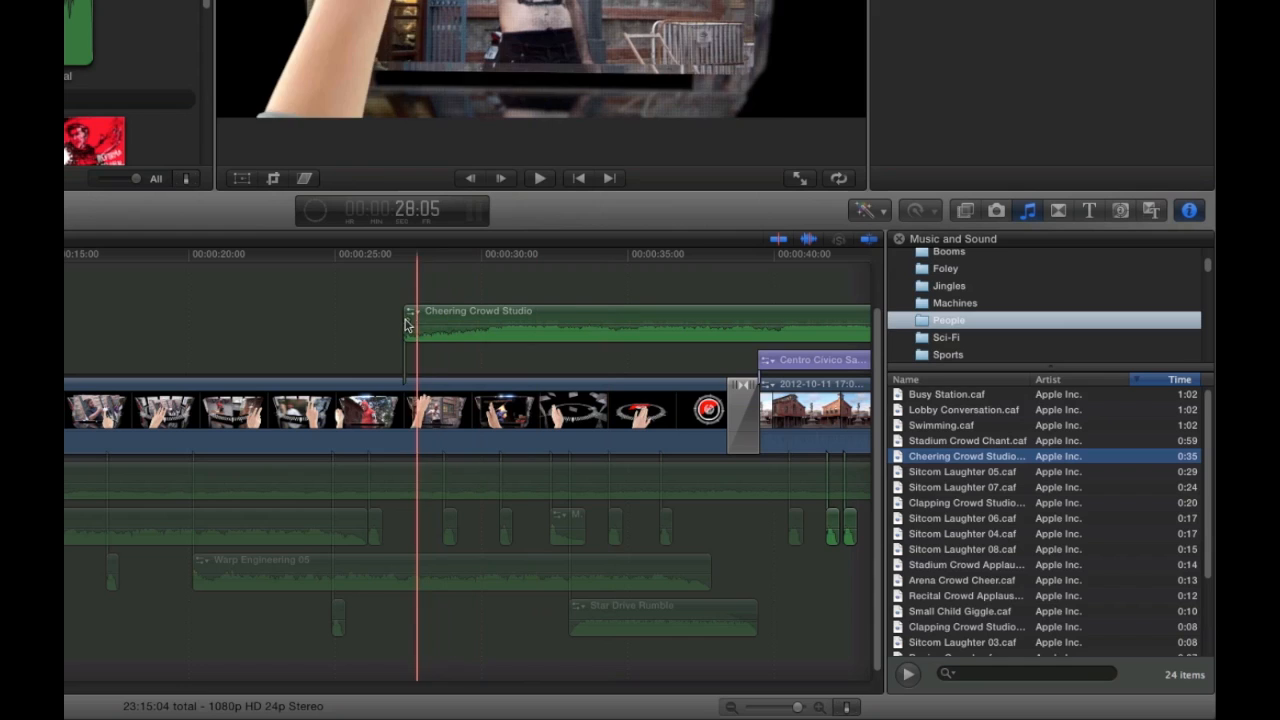
left_click_drag(409, 318, 411, 315)
mouse_move(543, 325)
left_mouse_down()
mouse_move(541, 339)
mouse_move(543, 318)
left_mouse_up()
left_click(617, 323)
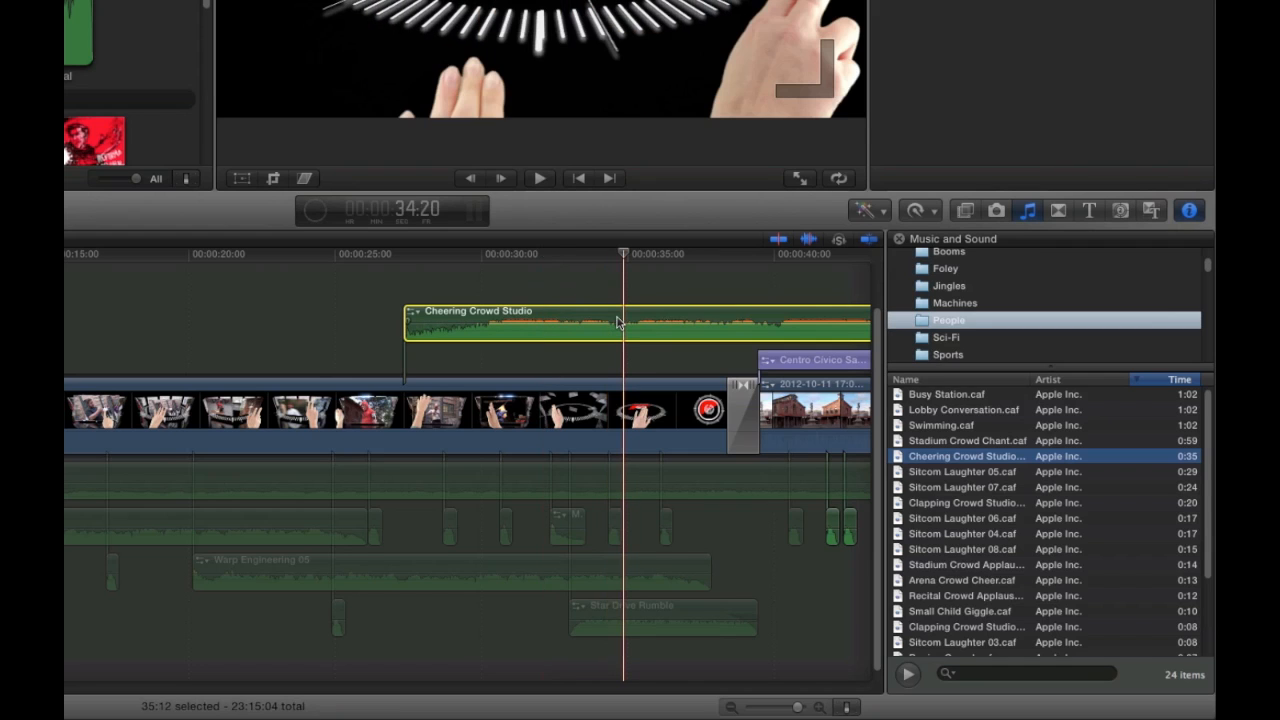
key("Delete")
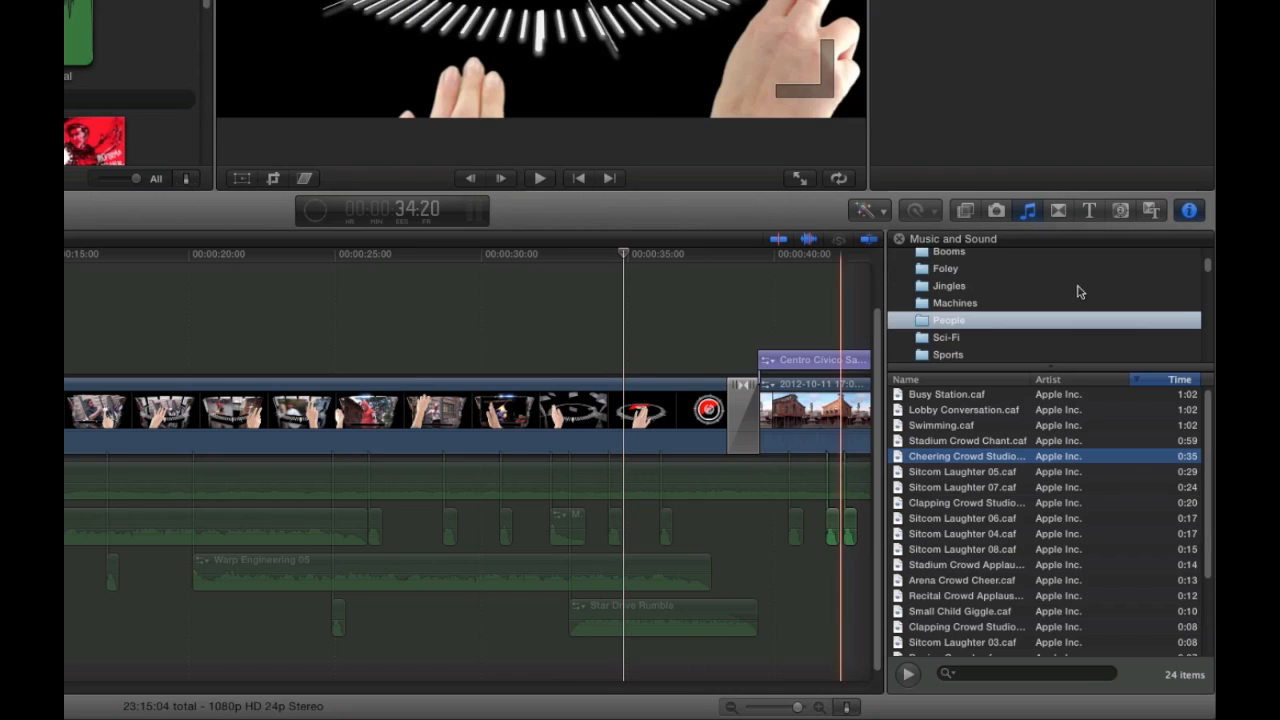
- Expand the Final Cut Pro Sound Effects folder and look through the available sound categories
scroll(1080, 290, "down", 3)
scroll(1080, 290, "up", 5)
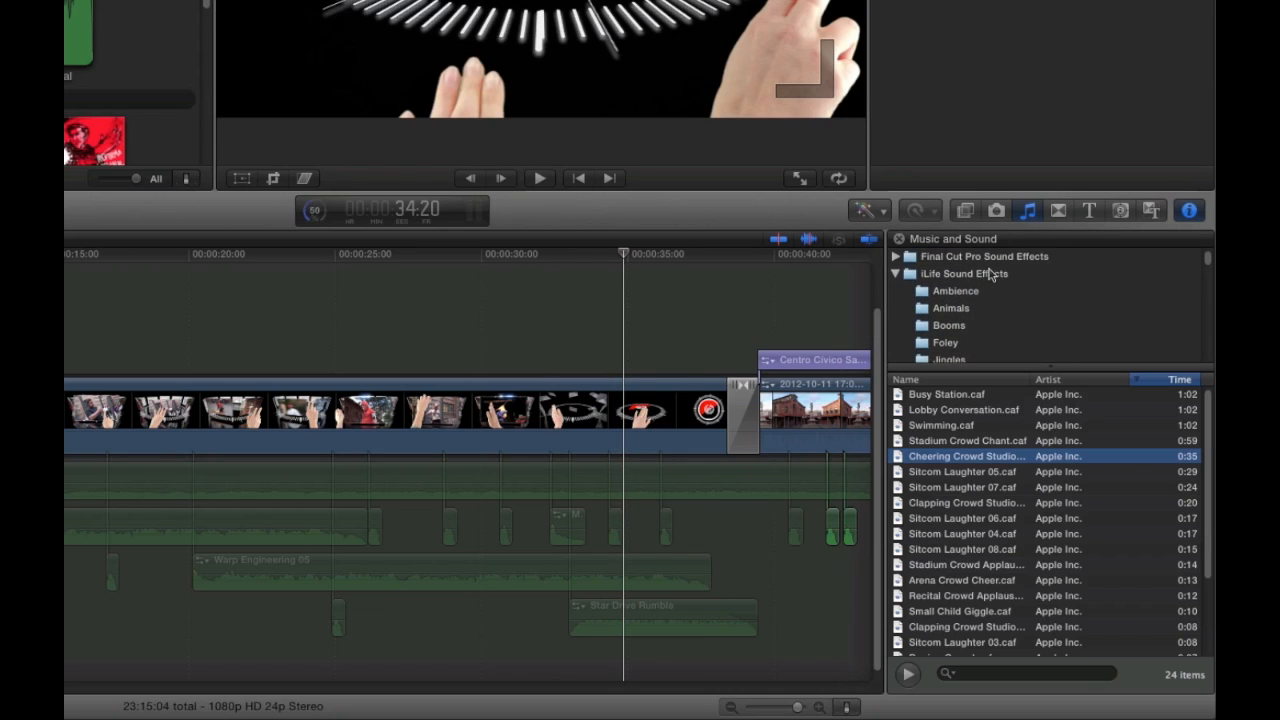
left_click(896, 257)
scroll(957, 337, "down", 5)
scroll(957, 342, "down", 8)
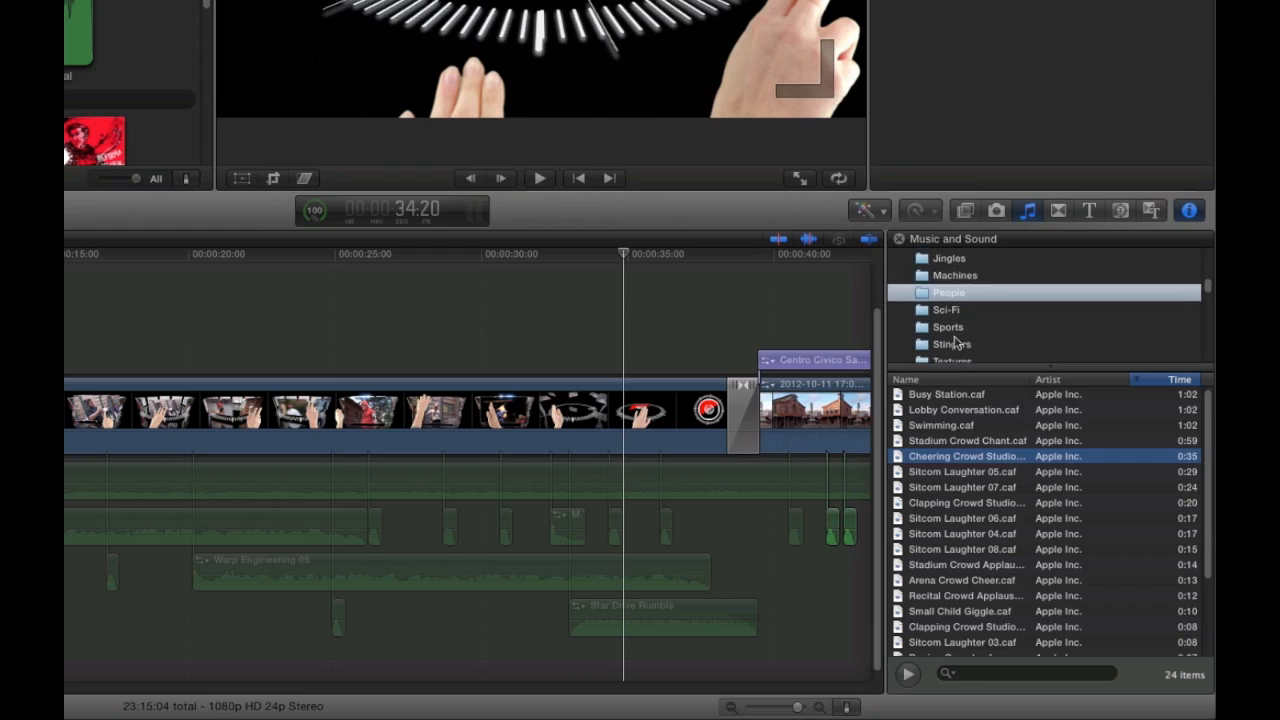
scroll(957, 343, "down", 1)
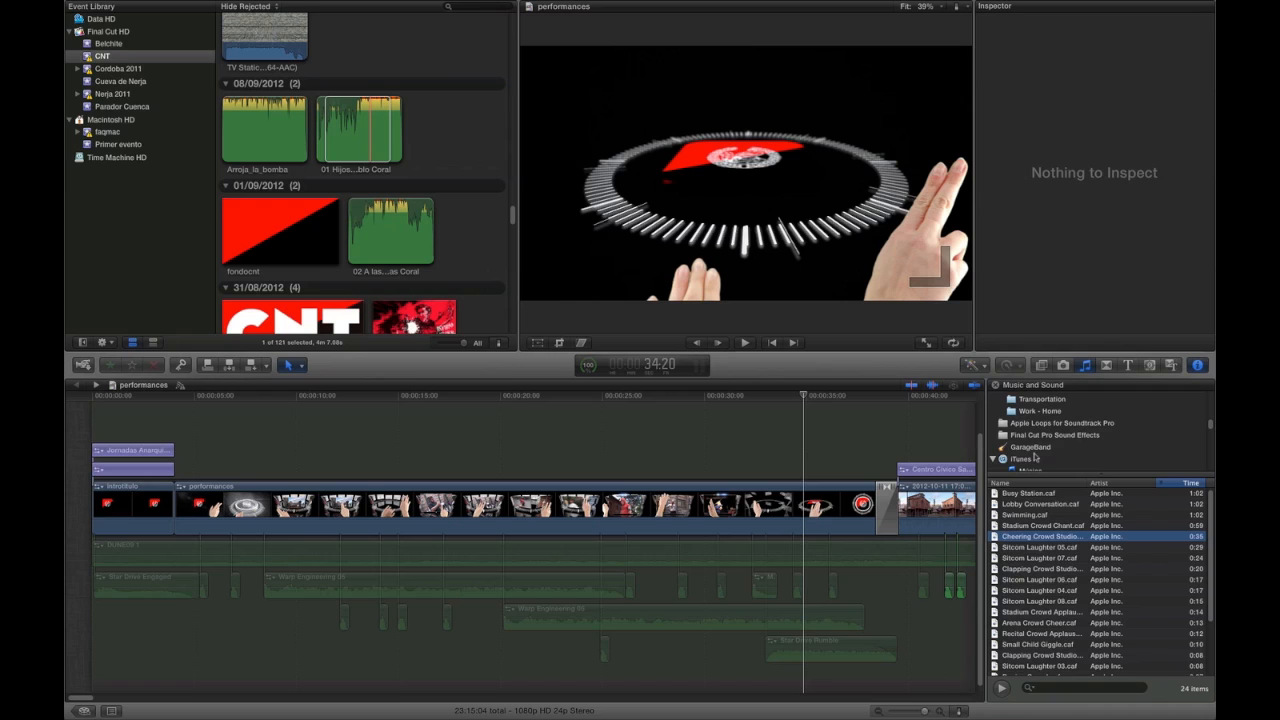
- Play the performances clip from near its start with the sound clips disabled, stopping at about 35 seconds
left_click_drag(804, 400, 208, 502)
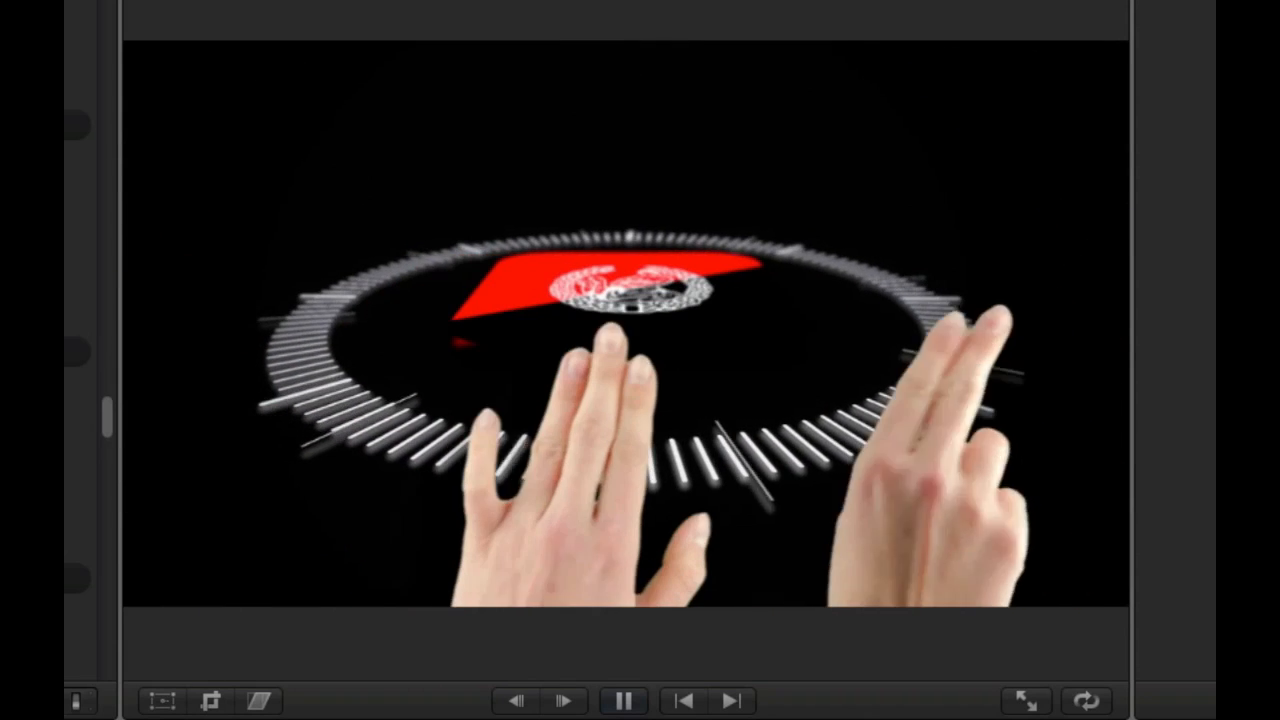
key("space")
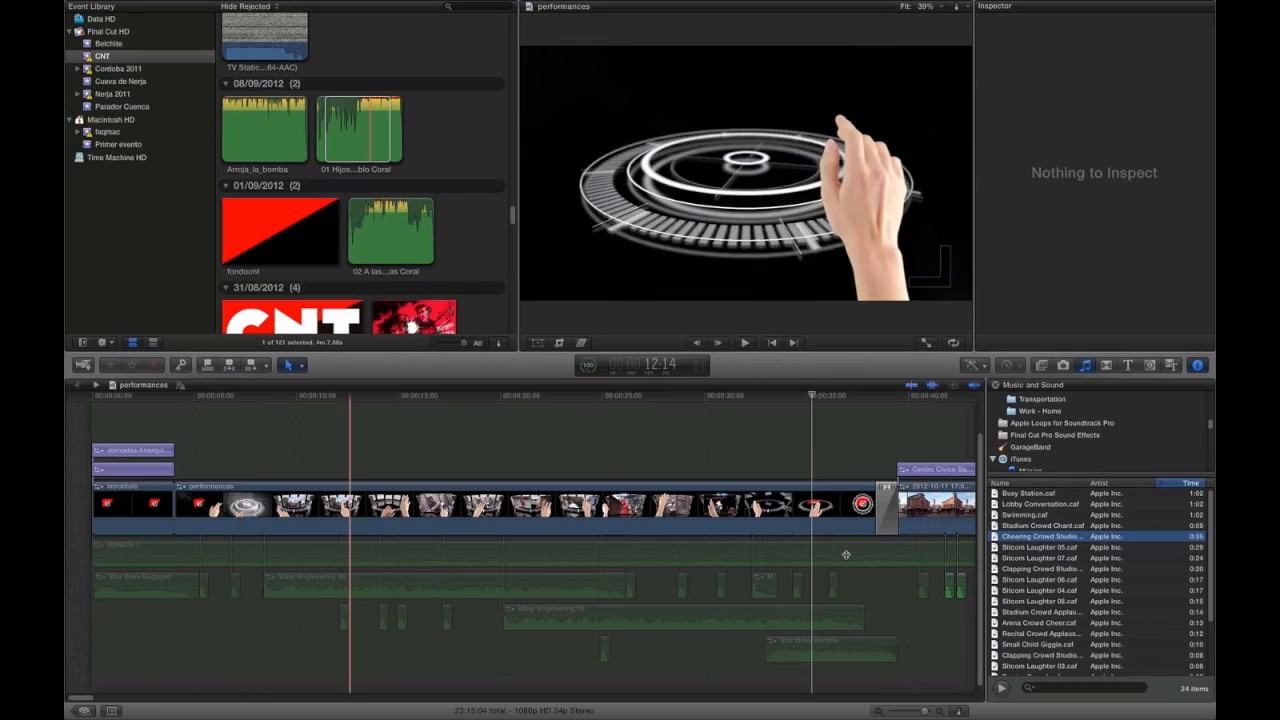
- Select the disabled audio clips below the main storyline, from DUNE09 1 to Star Drive Rumble, and enable them
left_click_drag(945, 684, 150, 560)
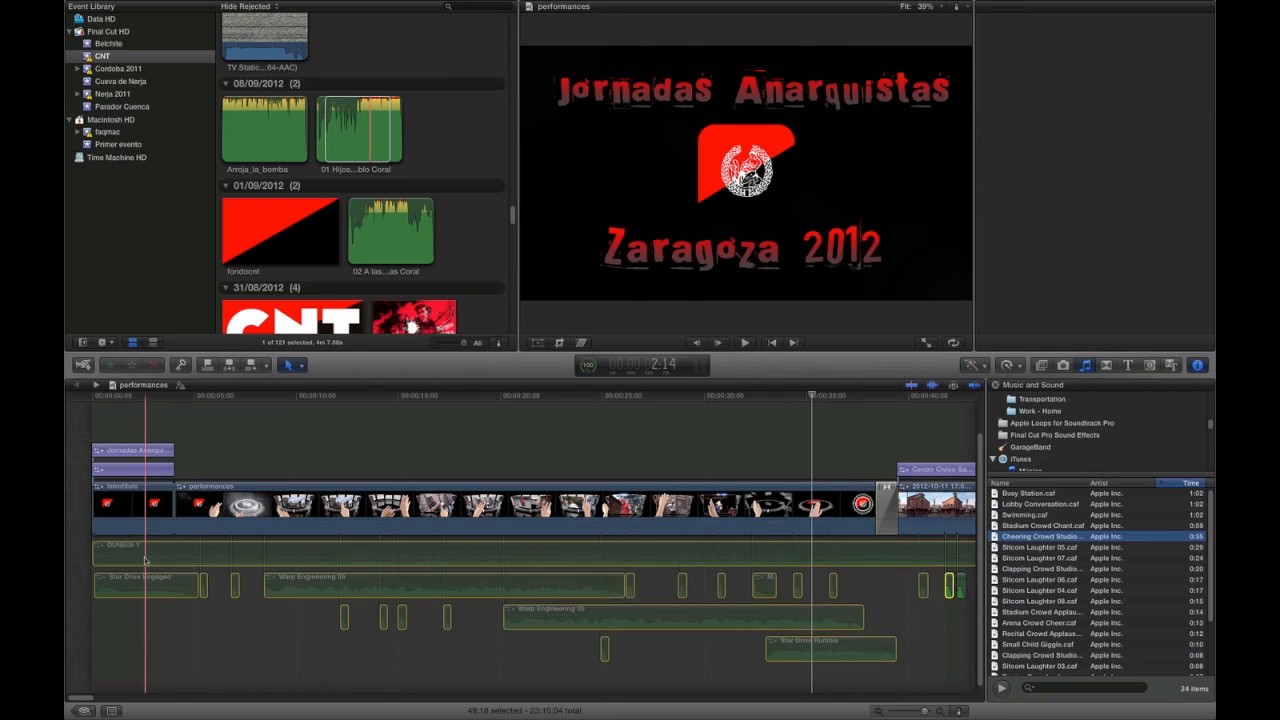
right_click(151, 560)
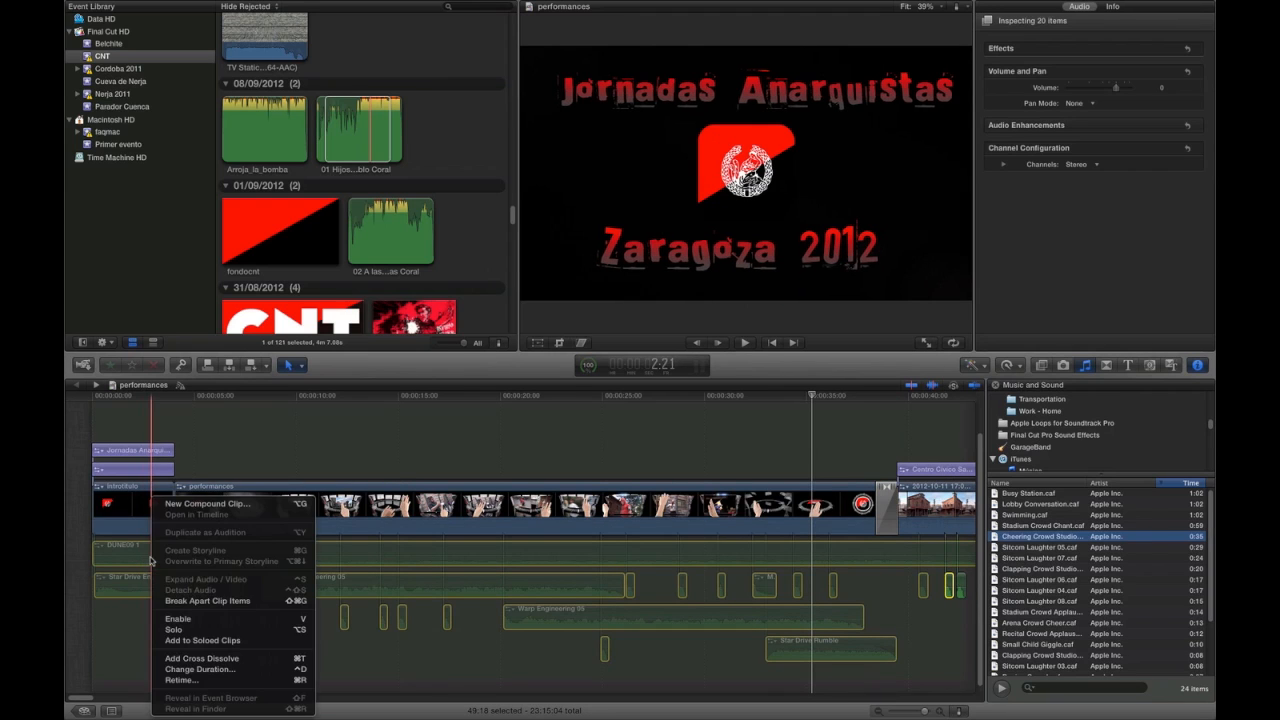
left_click(178, 618)
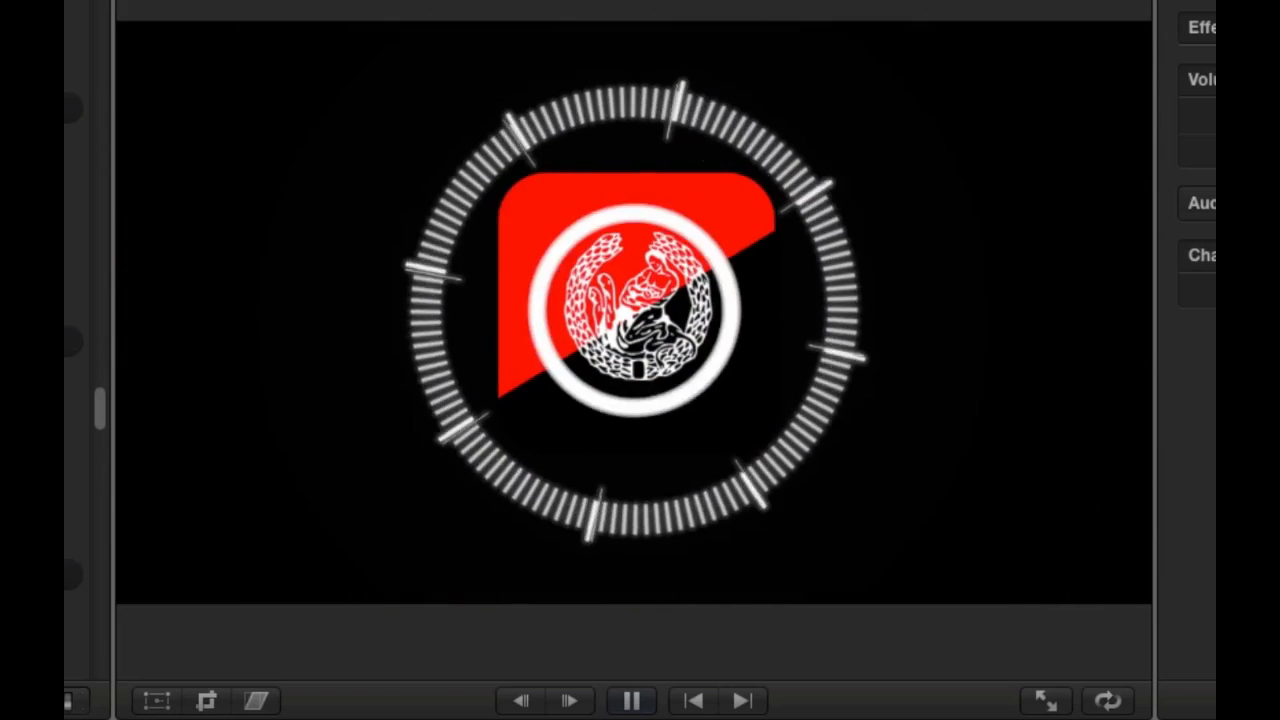
- Review the sequence with its sounds enabled, look along the timeline, and place the playhead at about 18:13
key("space")
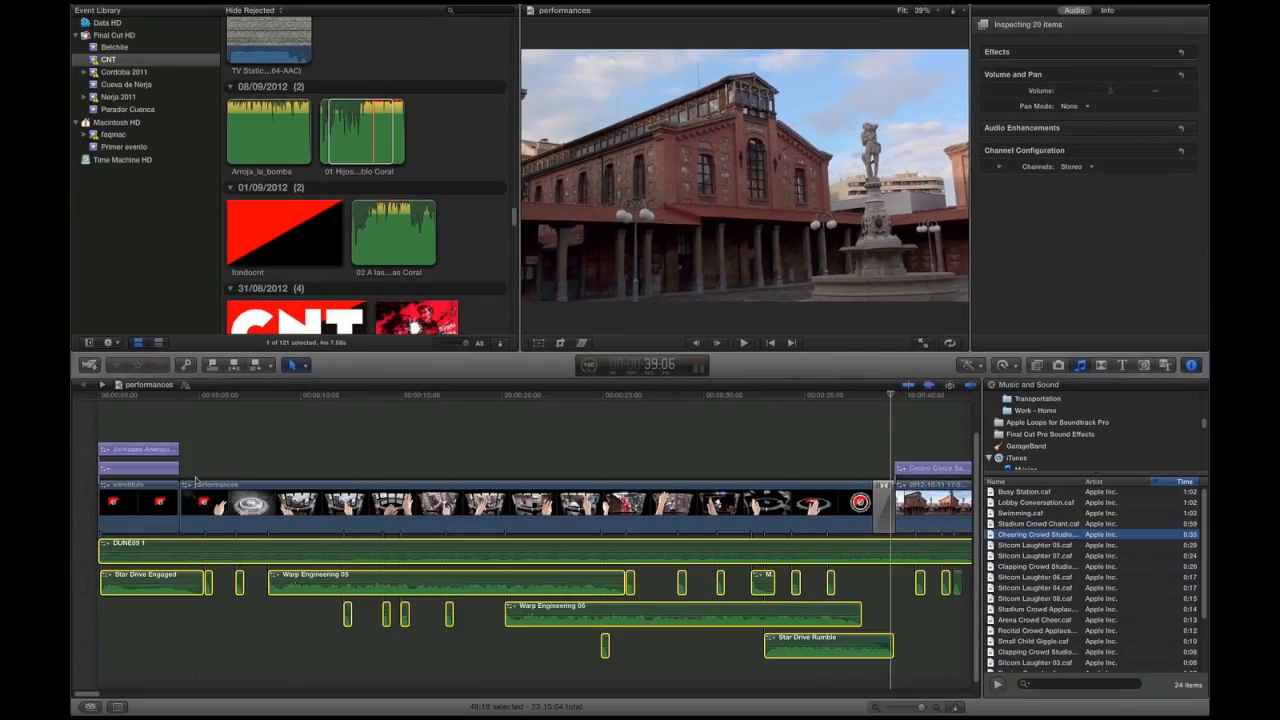
scroll(295, 422, "right", 4)
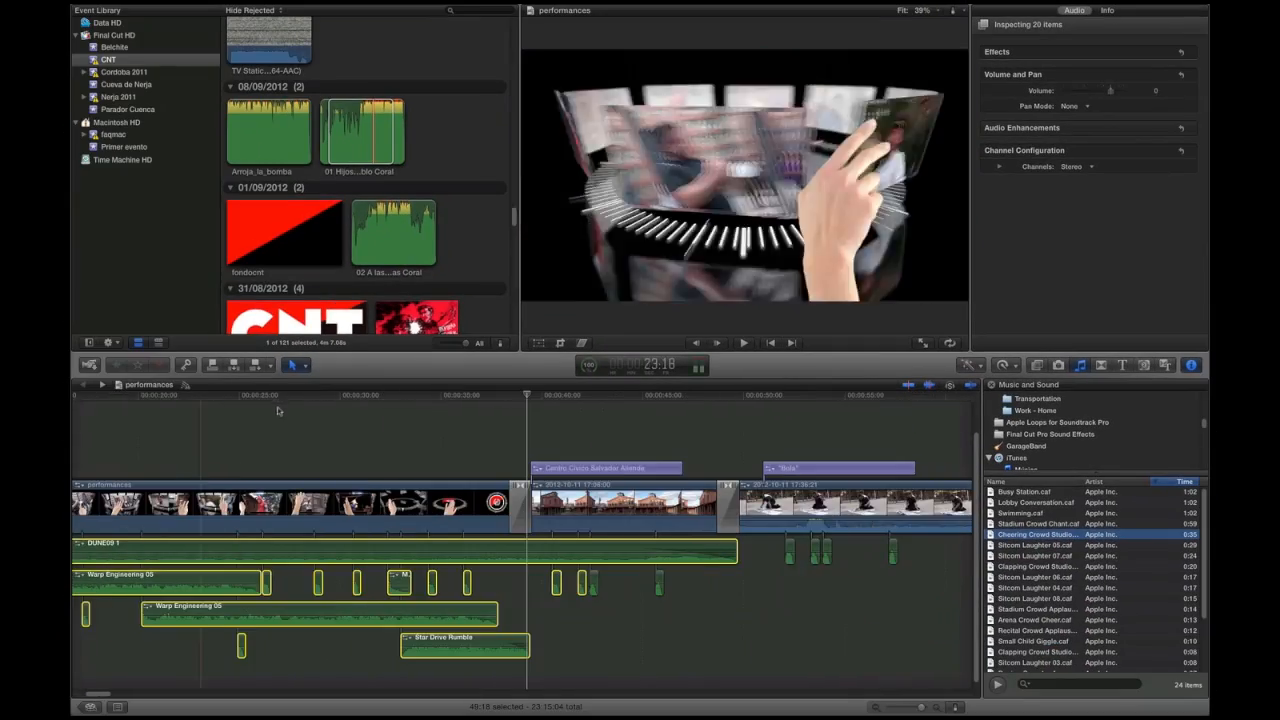
scroll(285, 403, "right", 2)
scroll(425, 402, "right", 6)
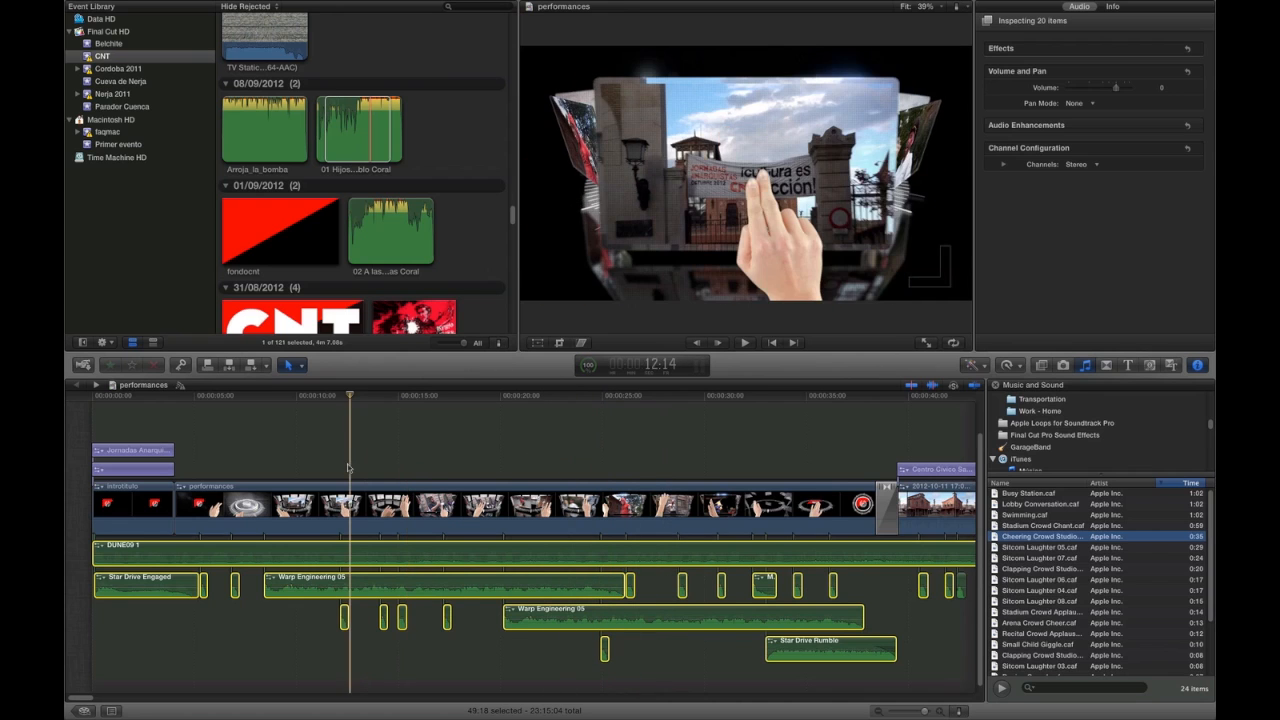
scroll(349, 466, "right", 1)
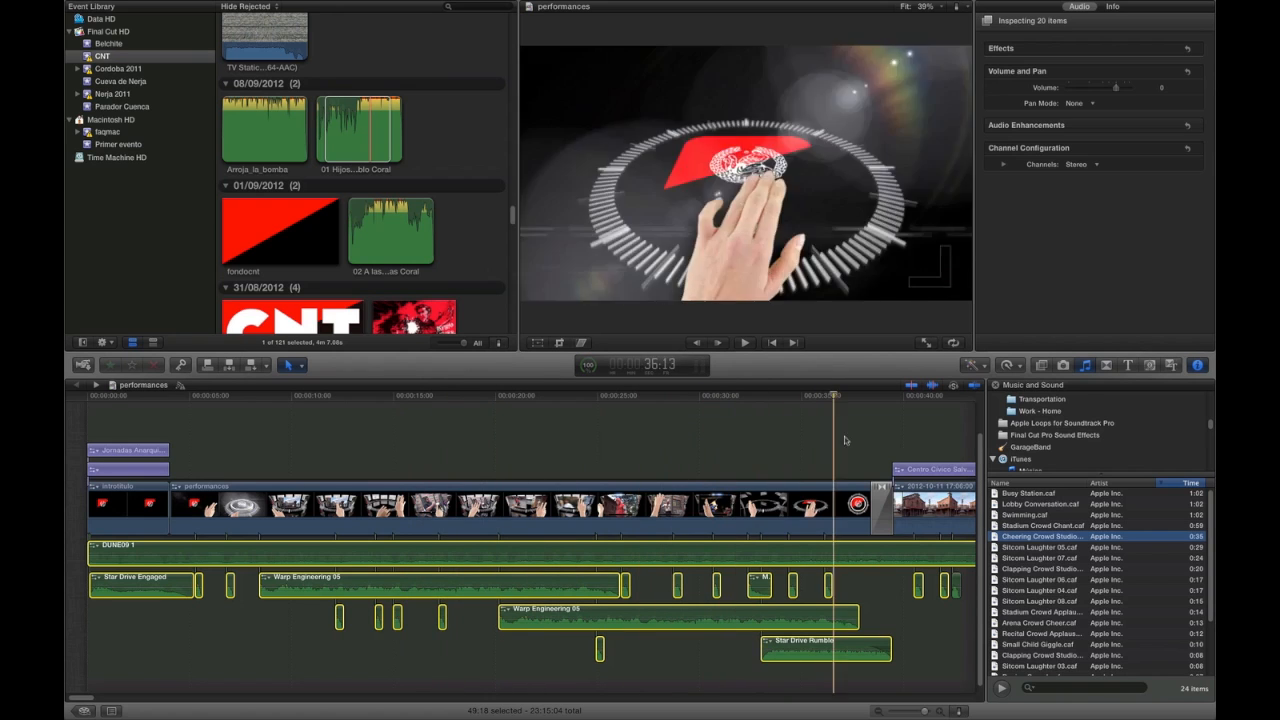
left_click(466, 540)
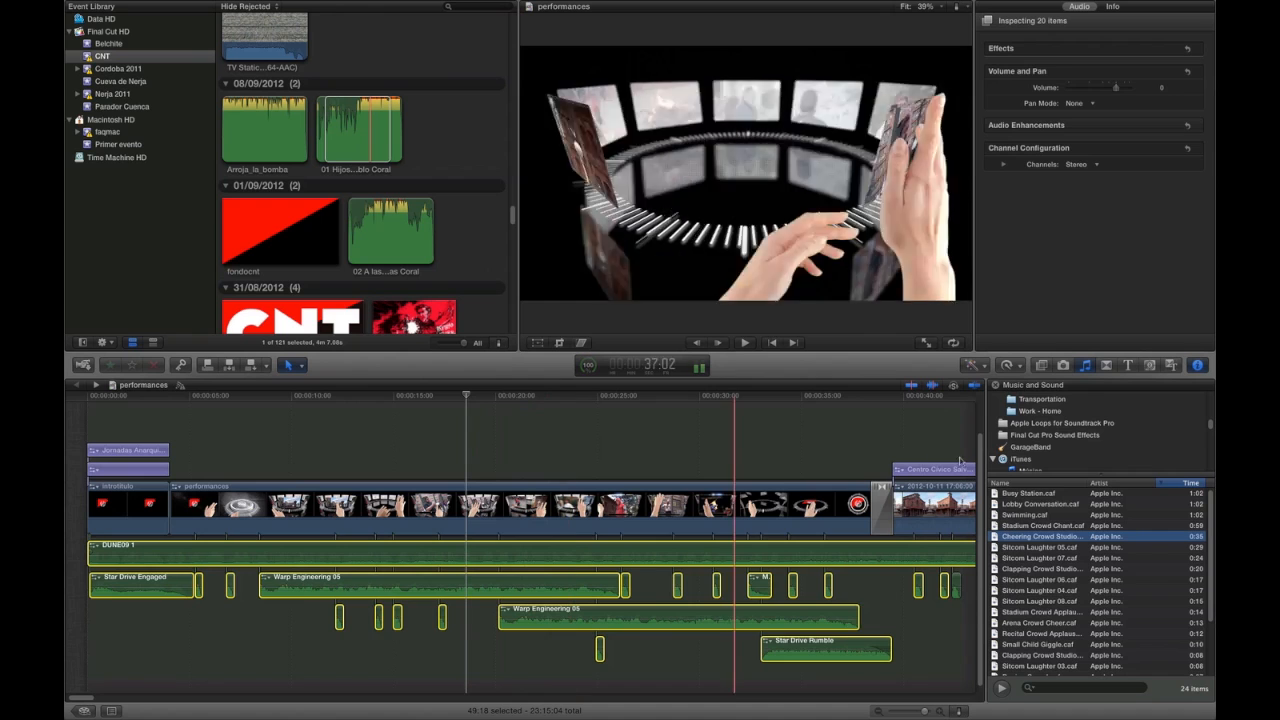
- Search the iTunes music library for "hall"
left_click(1026, 460)
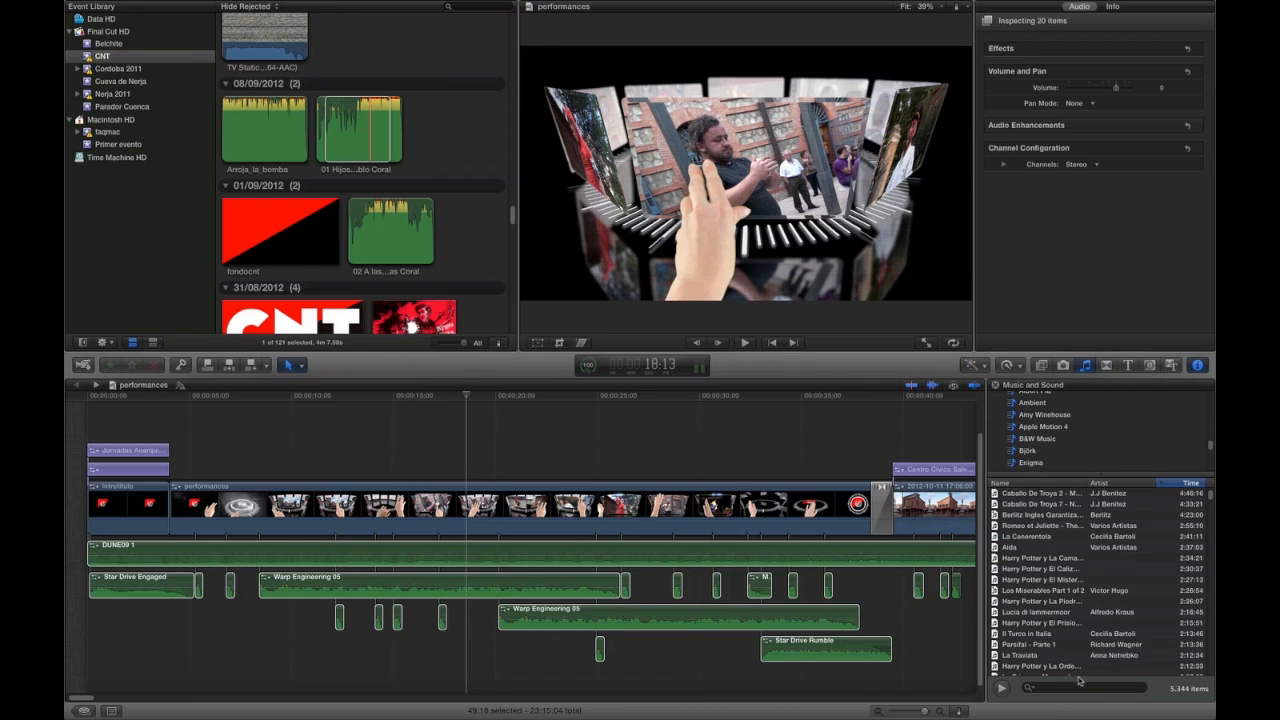
left_click(1069, 688)
type("N")
type("all")
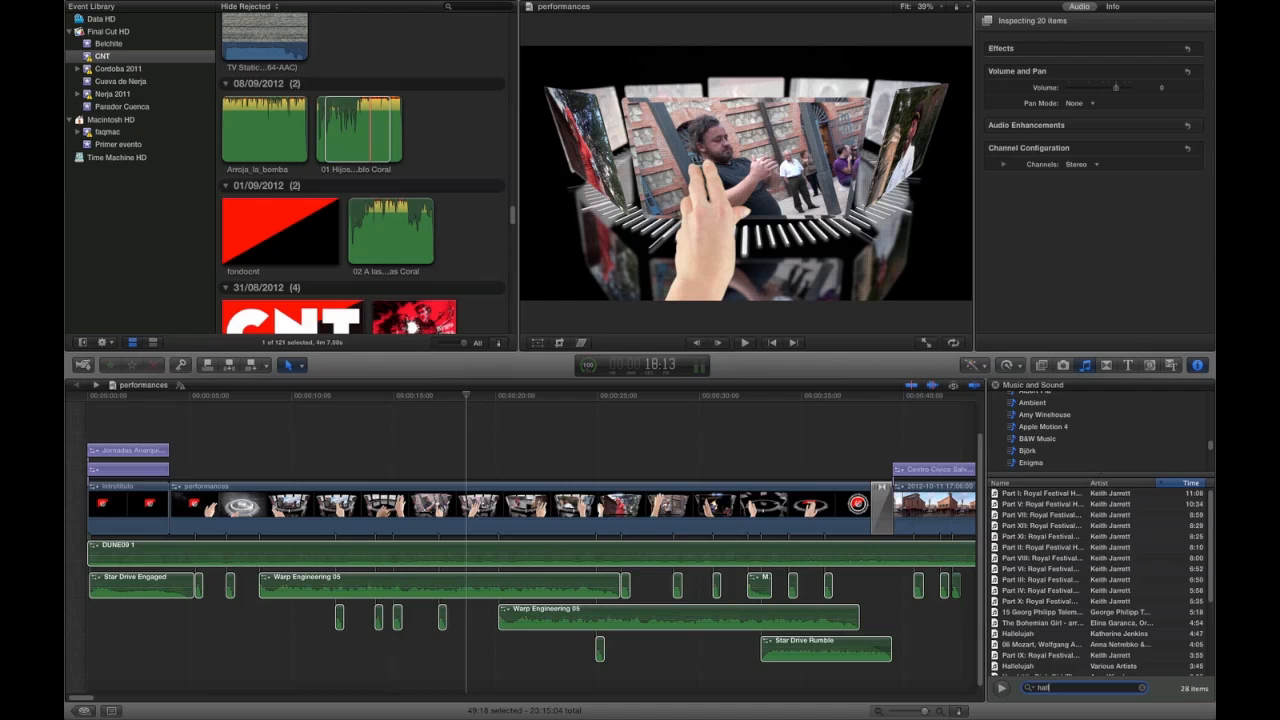
- Deselect the audio clips and move the playhead to about 17:04
left_click(772, 457)
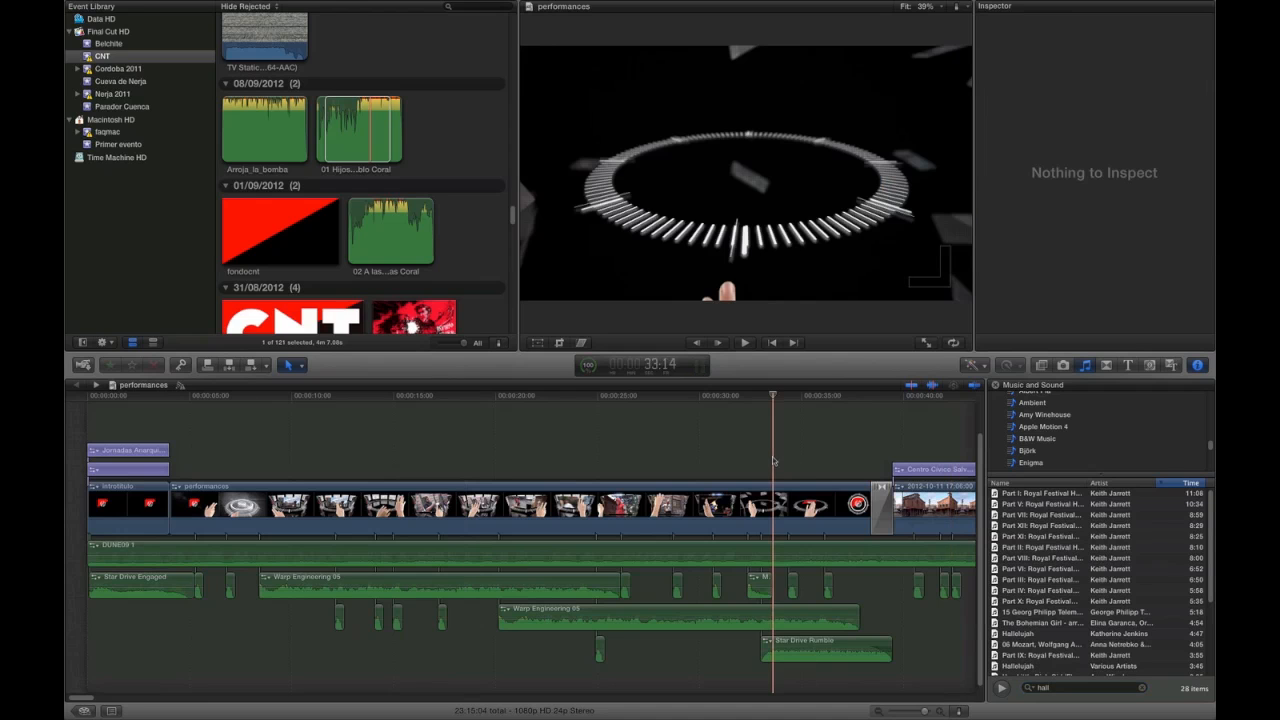
left_click(578, 397)
left_click_drag(580, 397, 441, 399)
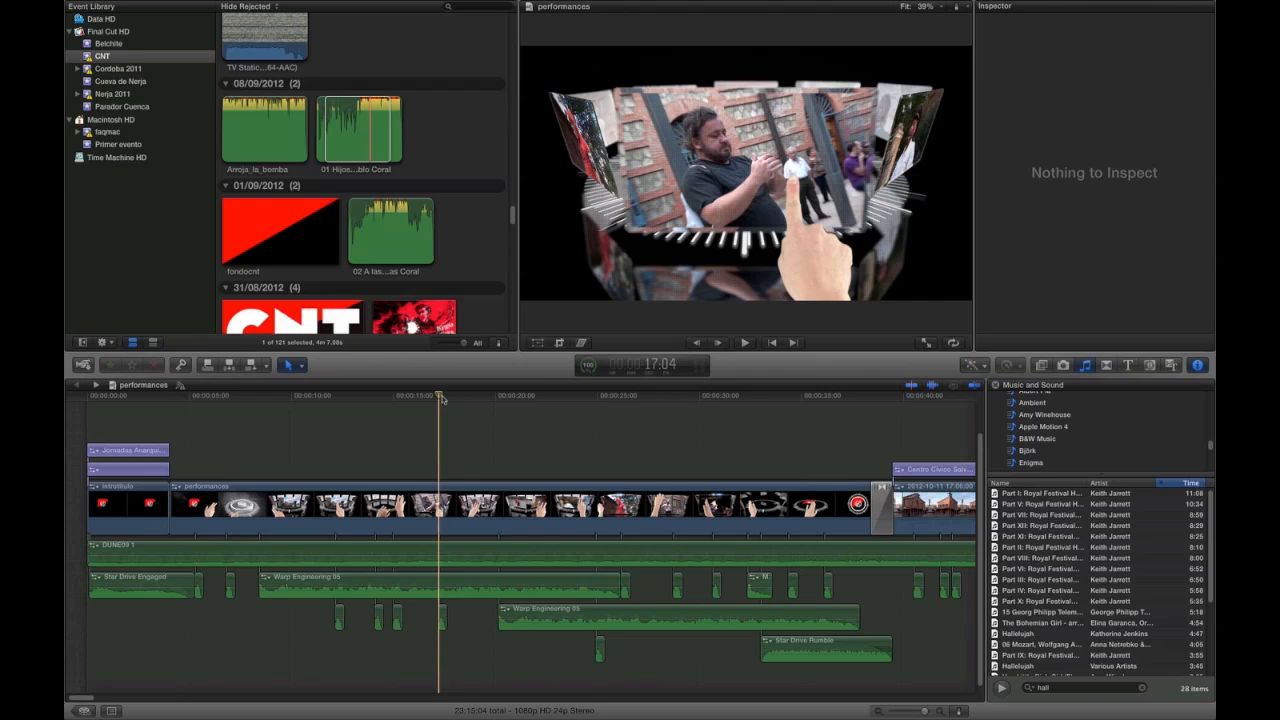
- Play the performances section between about 13 and 17 seconds twice to check the sound effects against the hand gestures
left_click_drag(441, 399, 362, 405)
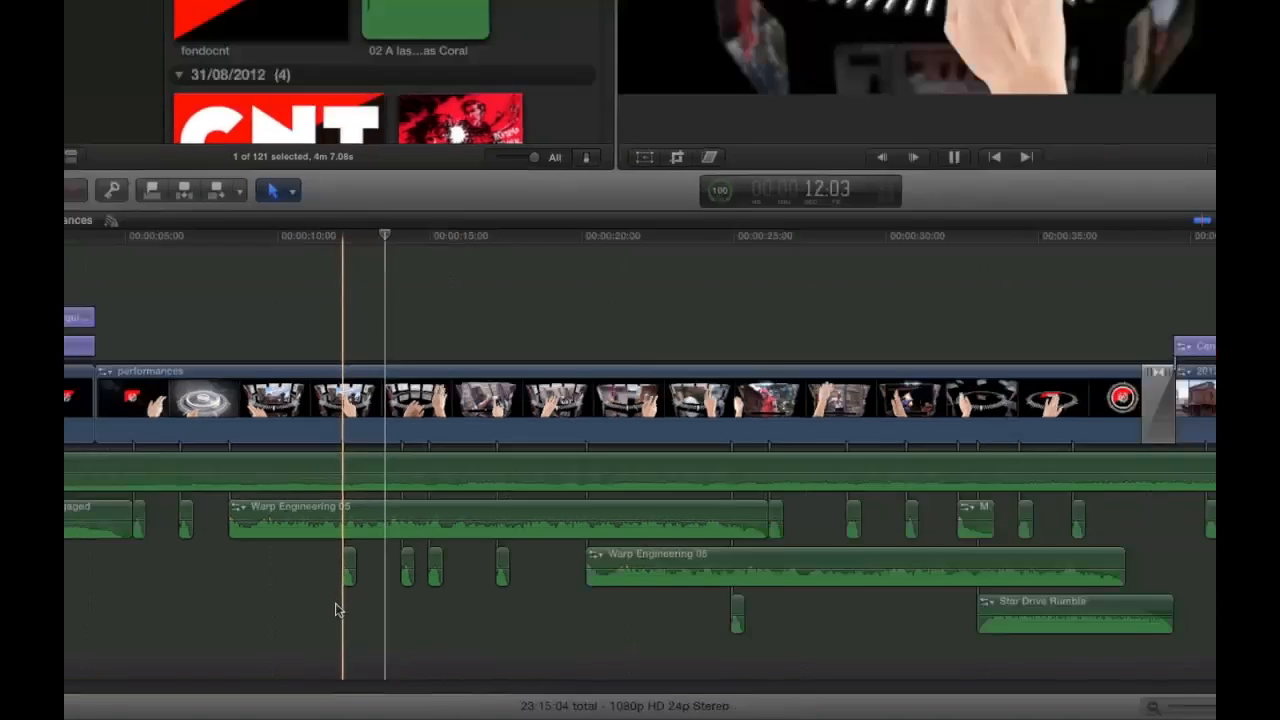
key("space")
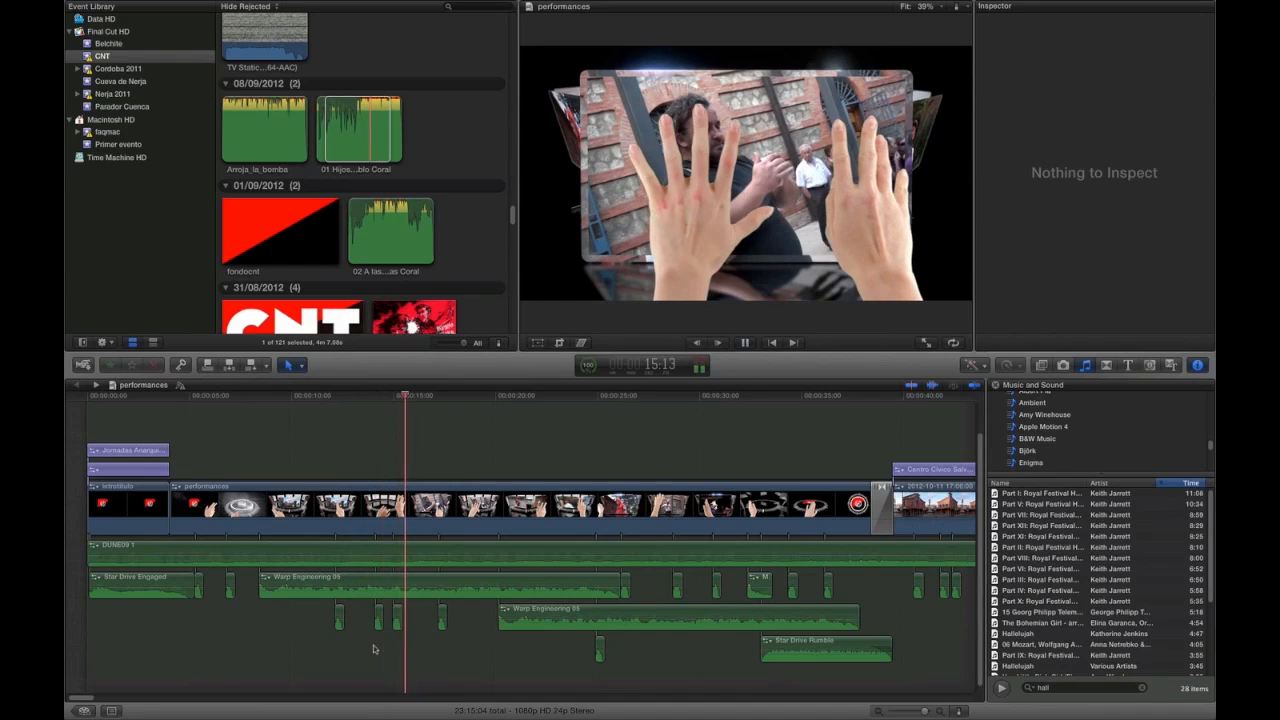
key("space")
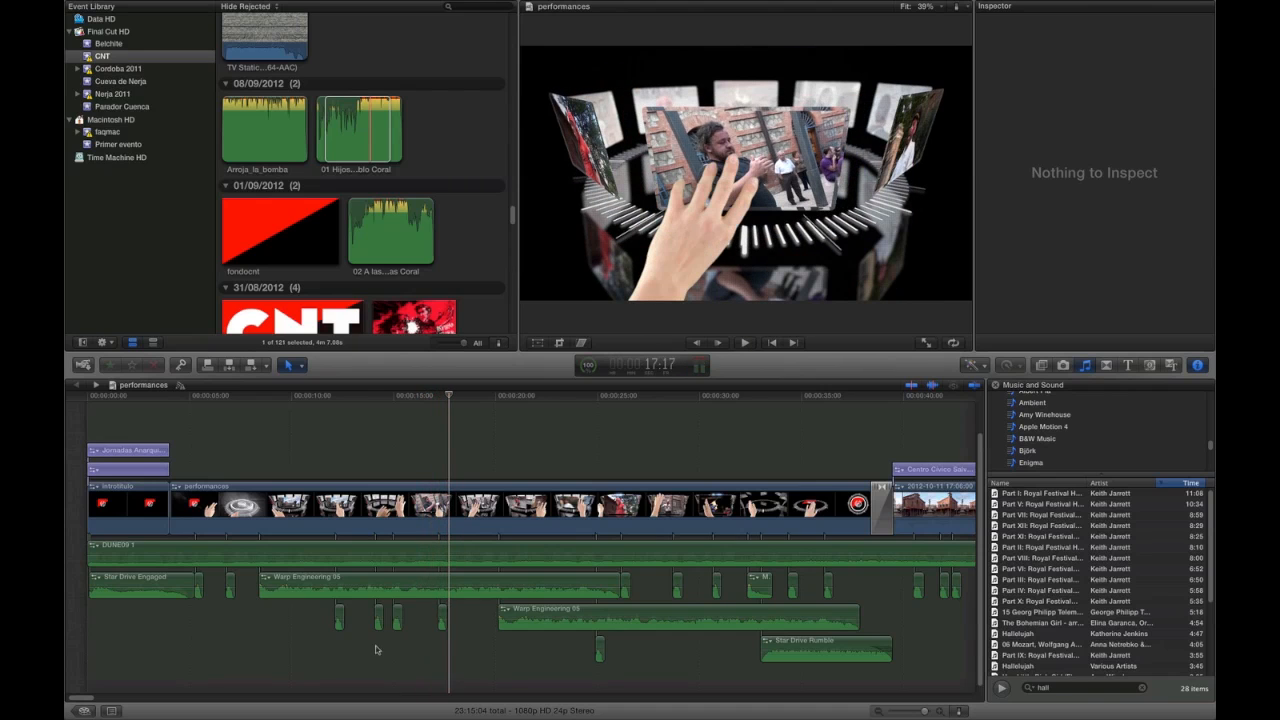
left_click_drag(446, 402, 328, 412)
key("space")
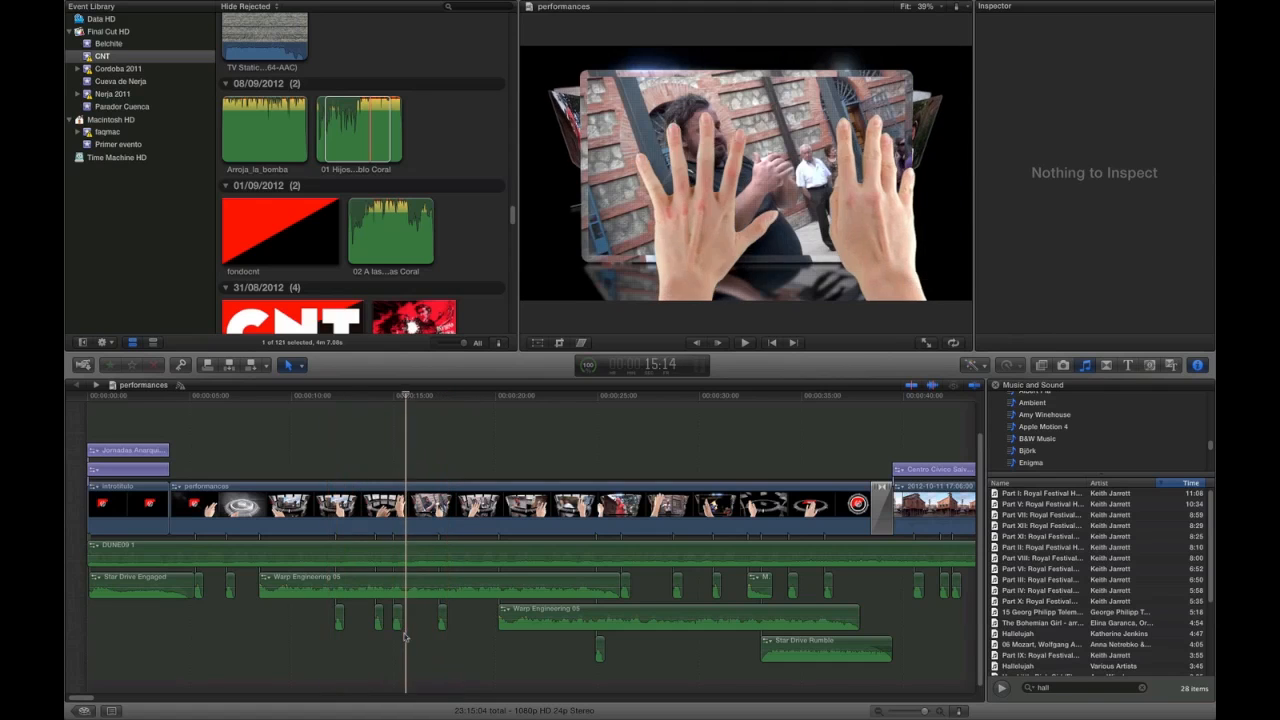
- Move the playhead back frame by frame to about 15:02, over the third short sound effect below the first Warp Engineering clip
key("Left")
key("Left")
key("Left")
key("Left")
key("Left")
key("Left")
key("Left")
key("Left")
key("Left")
key("Left")
key("Left")
key("Left")
key("Left")
key("Left")
key("Left")
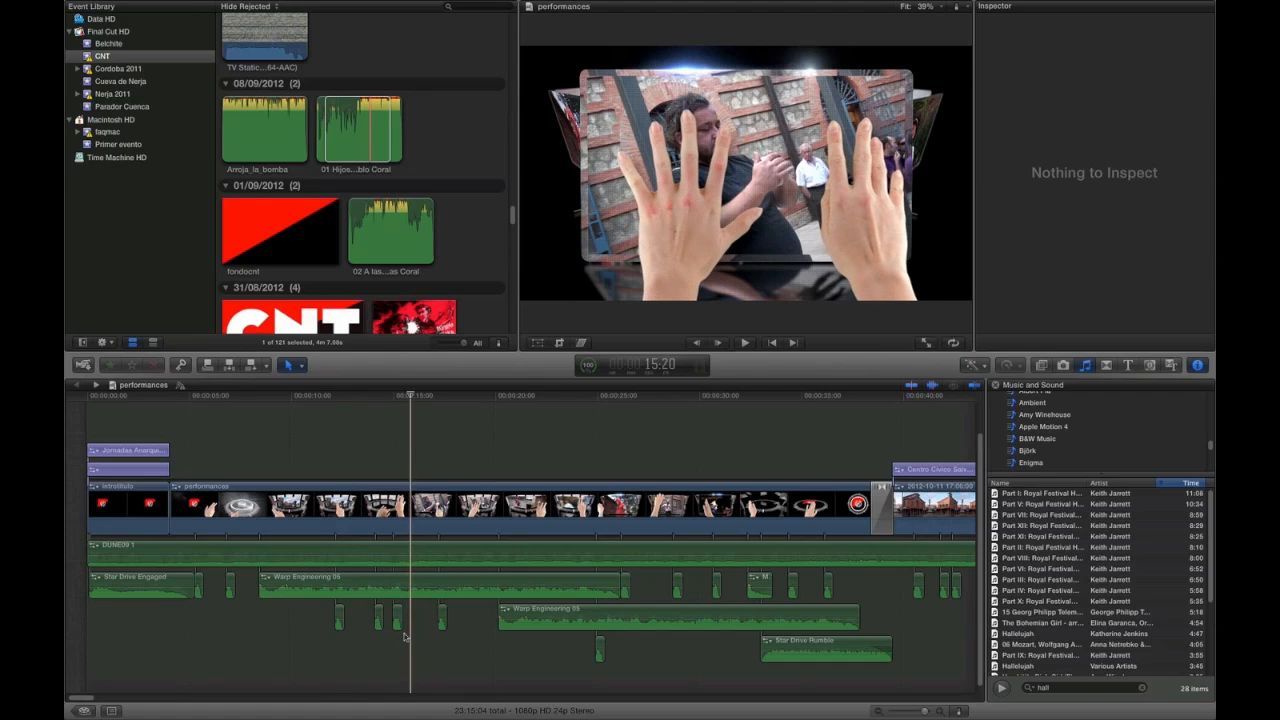
key("Left")
key("Left")
key("Left")
key("Left")
key("Left")
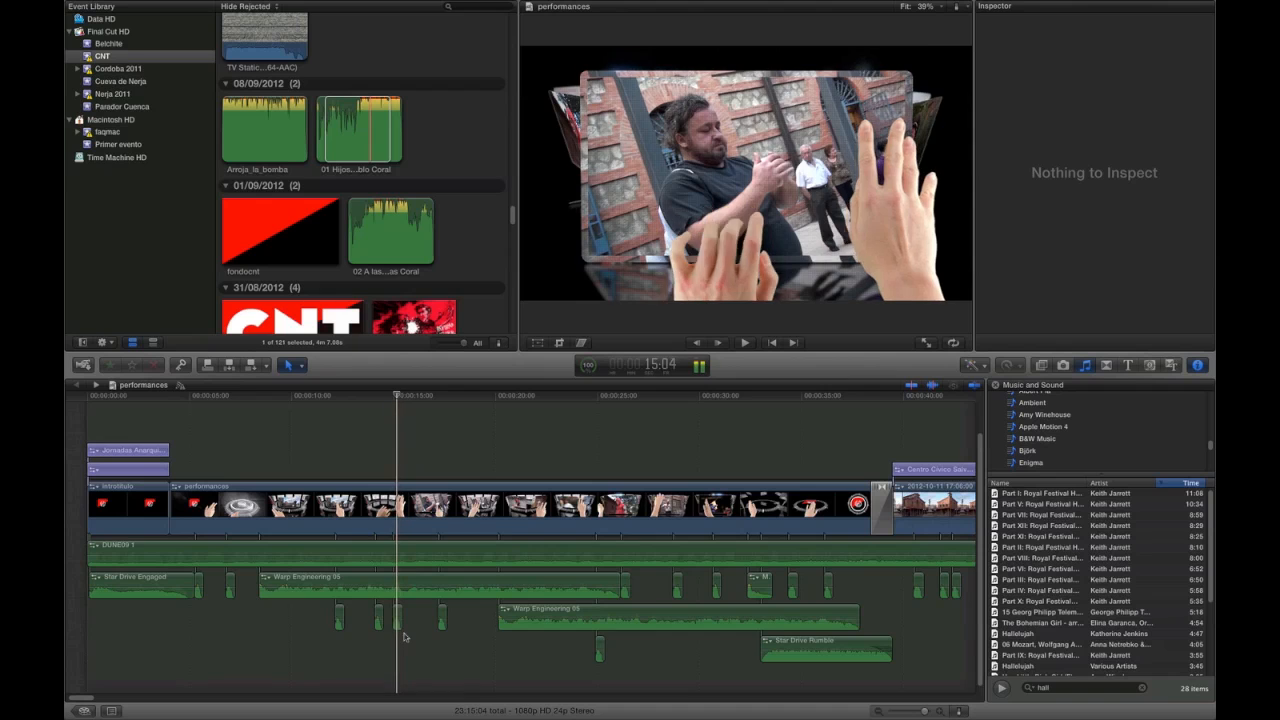
- Place the playhead at 14:23, where the third short sound effect starts, and play that section to check its sync with the picture
left_click(941, 713)
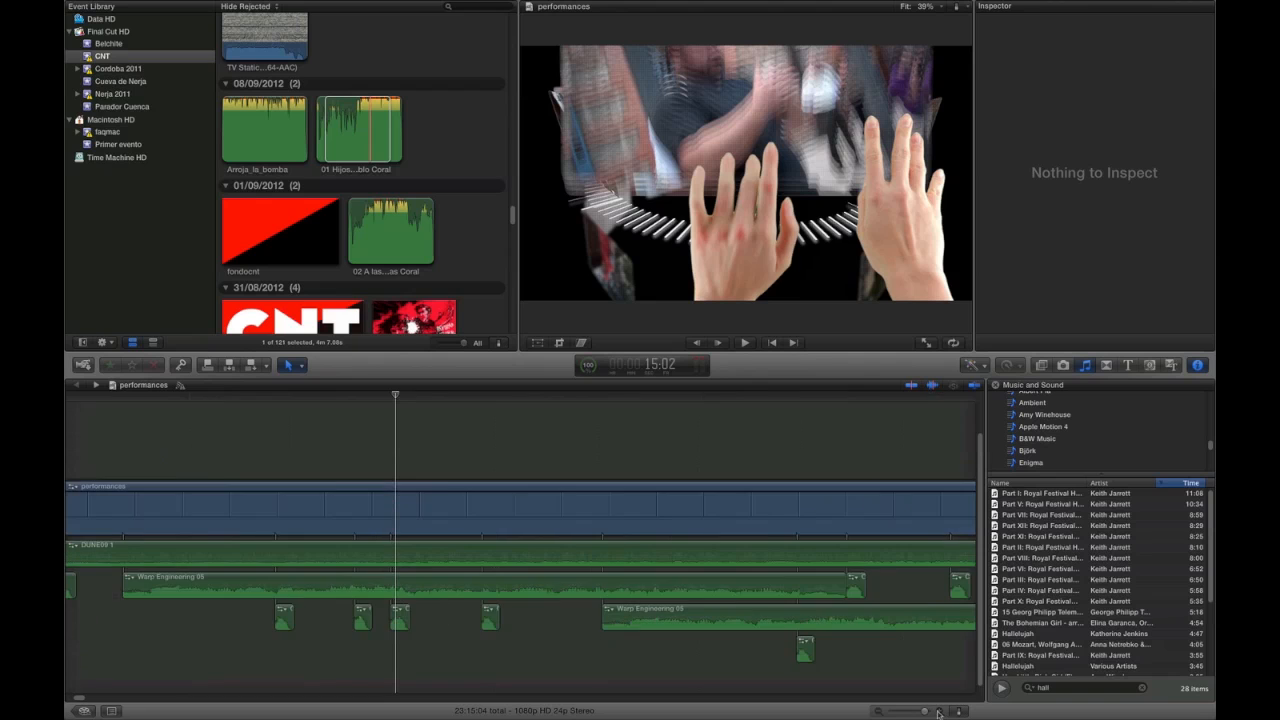
left_click(938, 713)
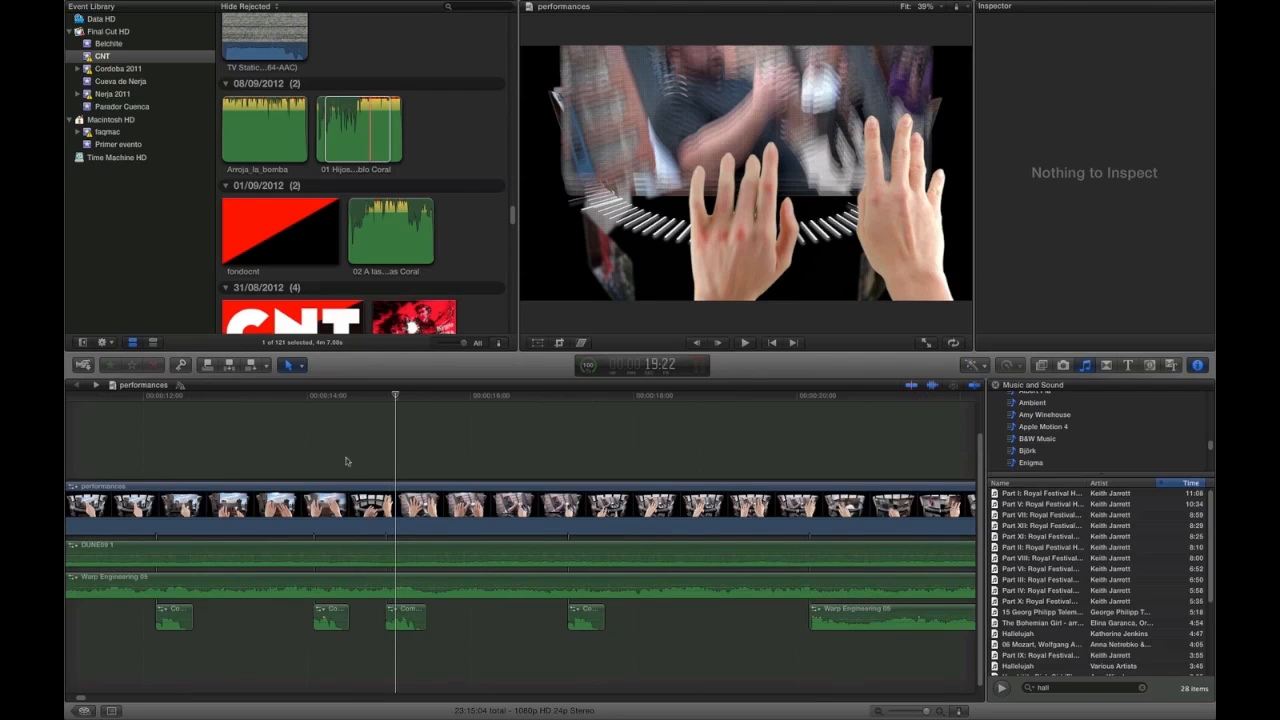
left_click_drag(396, 398, 386, 398)
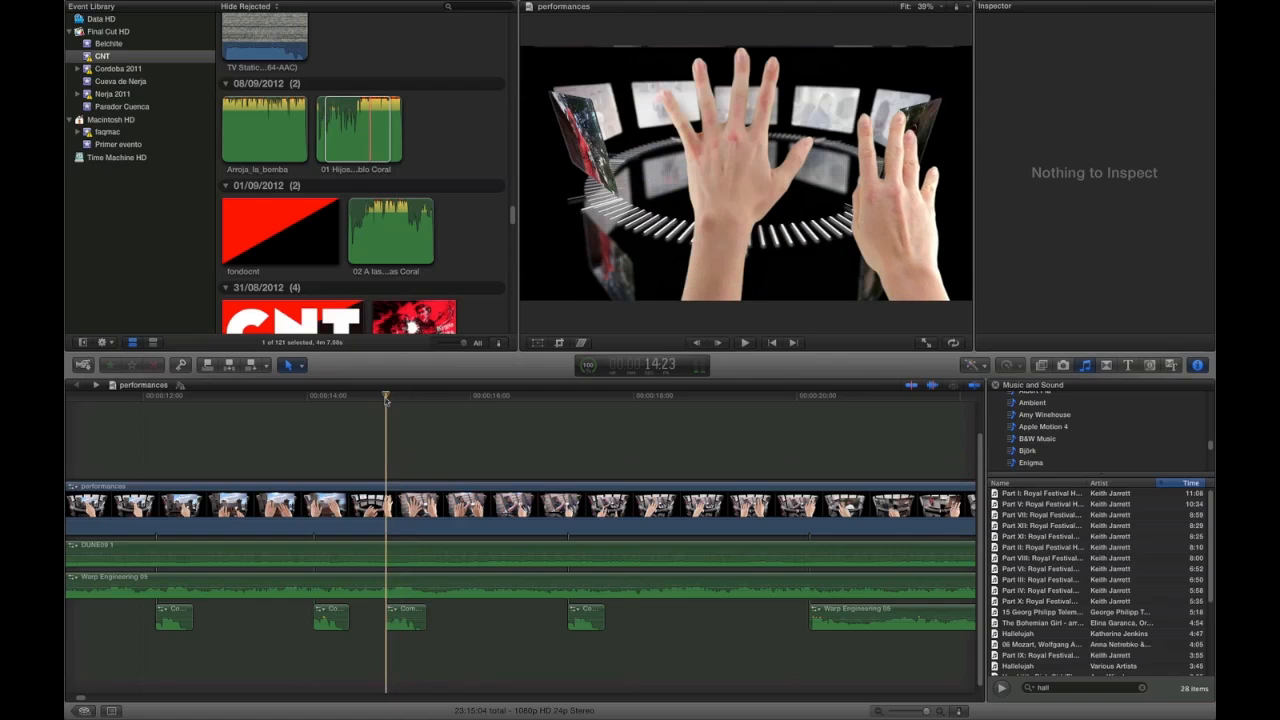
key("space")
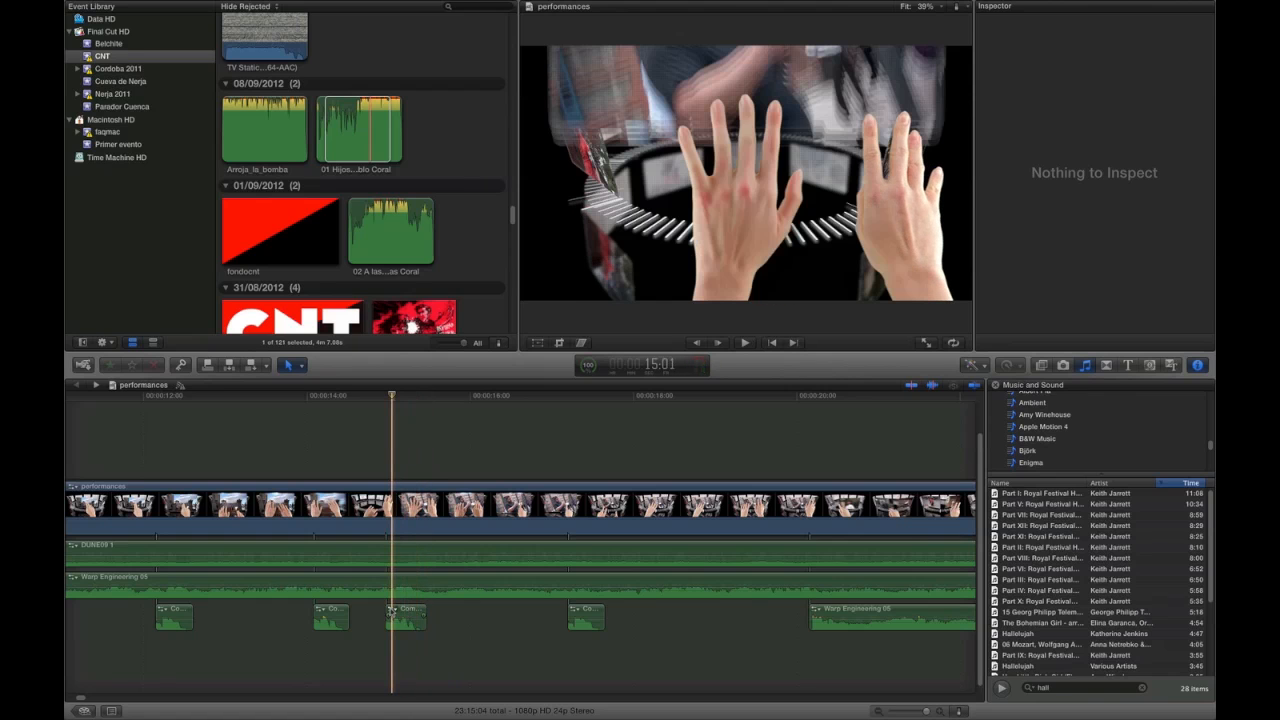
key("space")
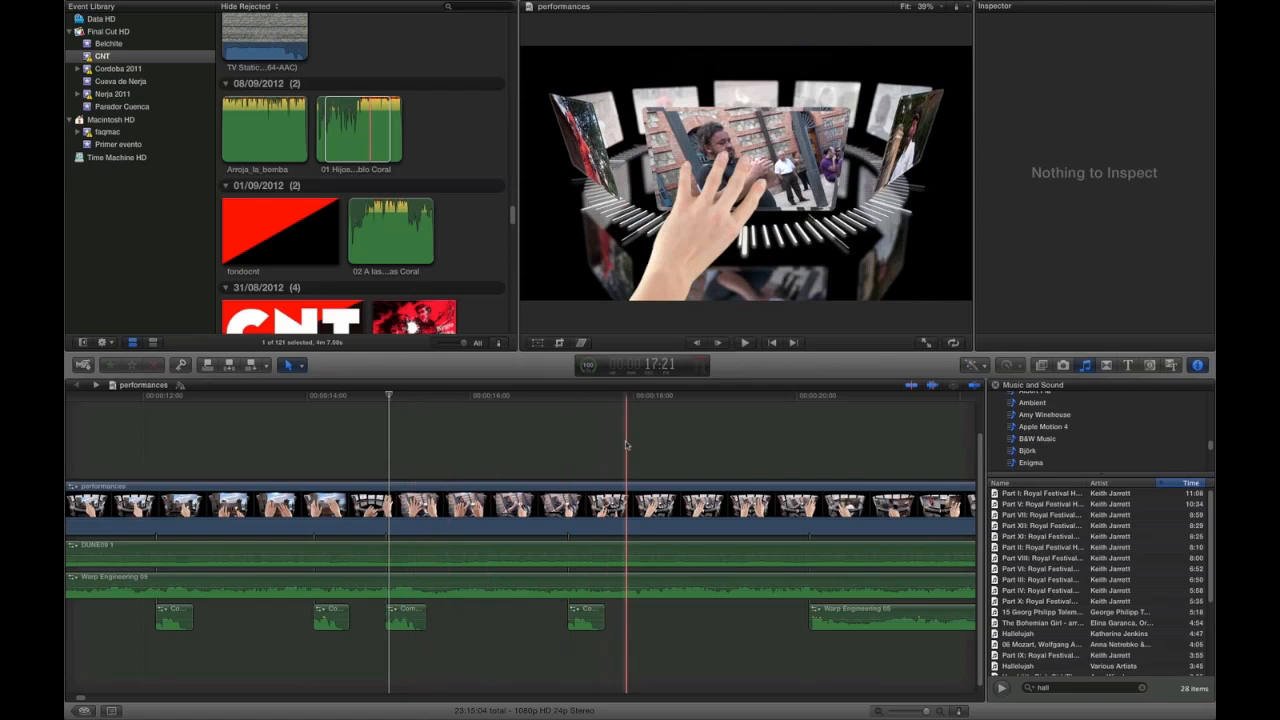
key("space")
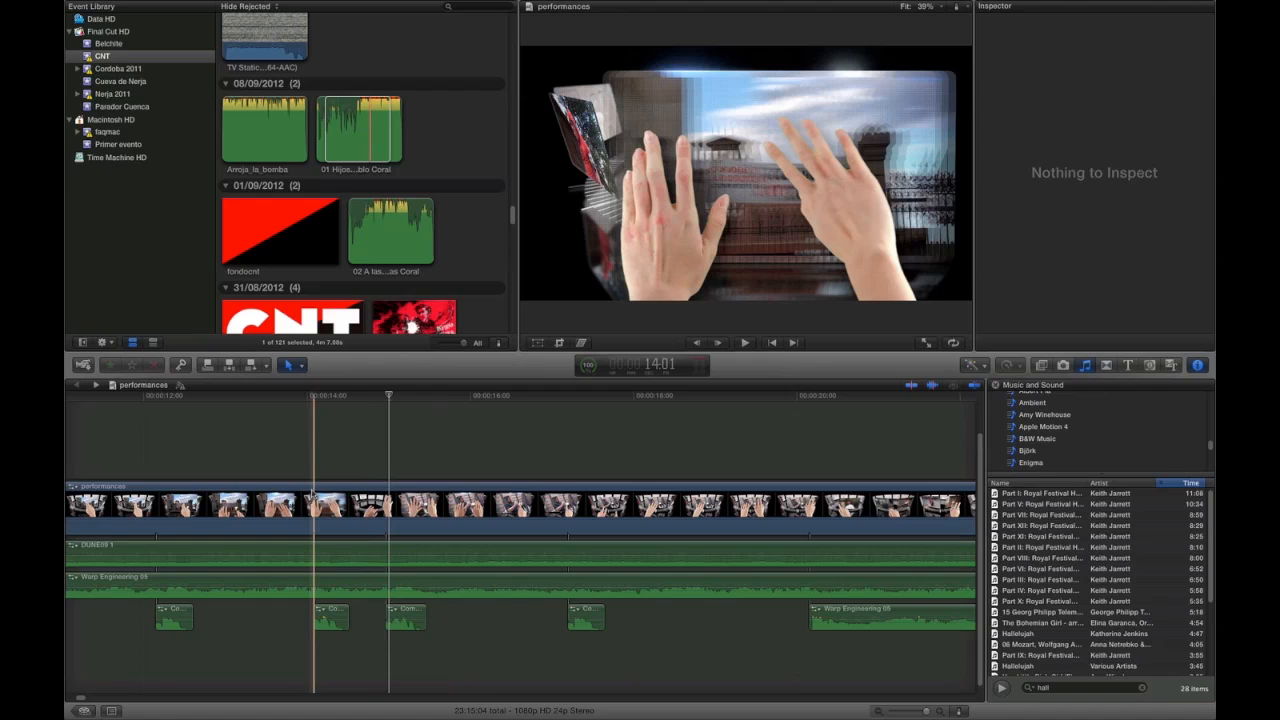